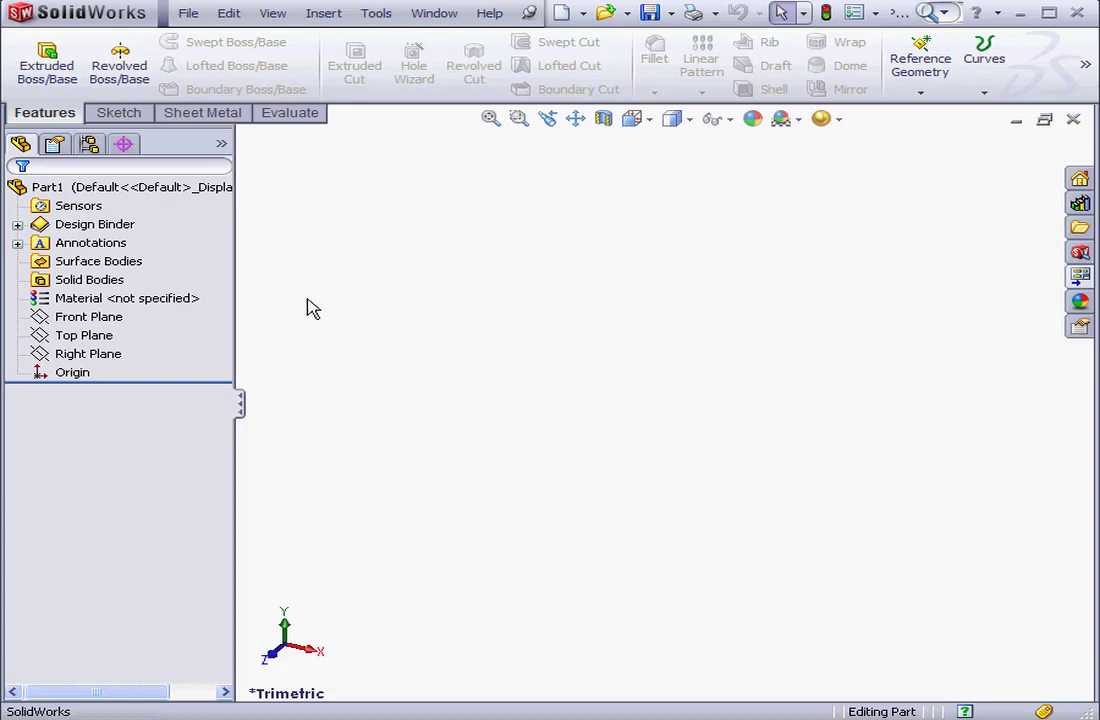
# Start a sketch on the Front Plane and draw a closed four-sided outline above the origin
pyautogui.rightClick(100, 318)
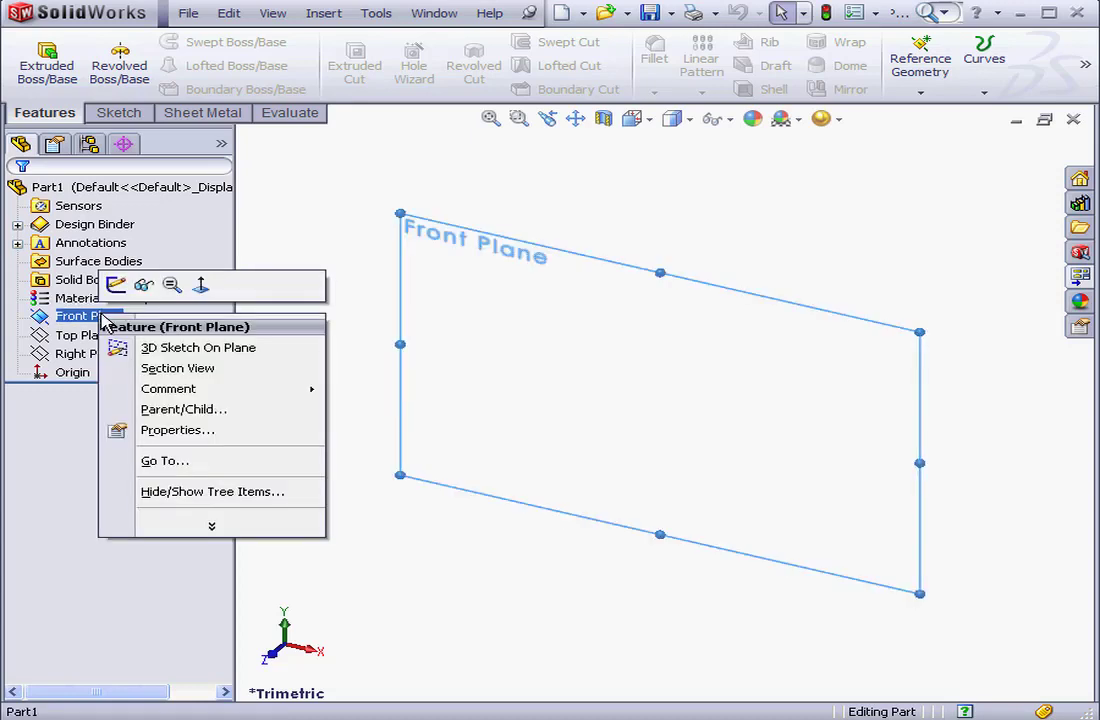
pyautogui.click(116, 286)
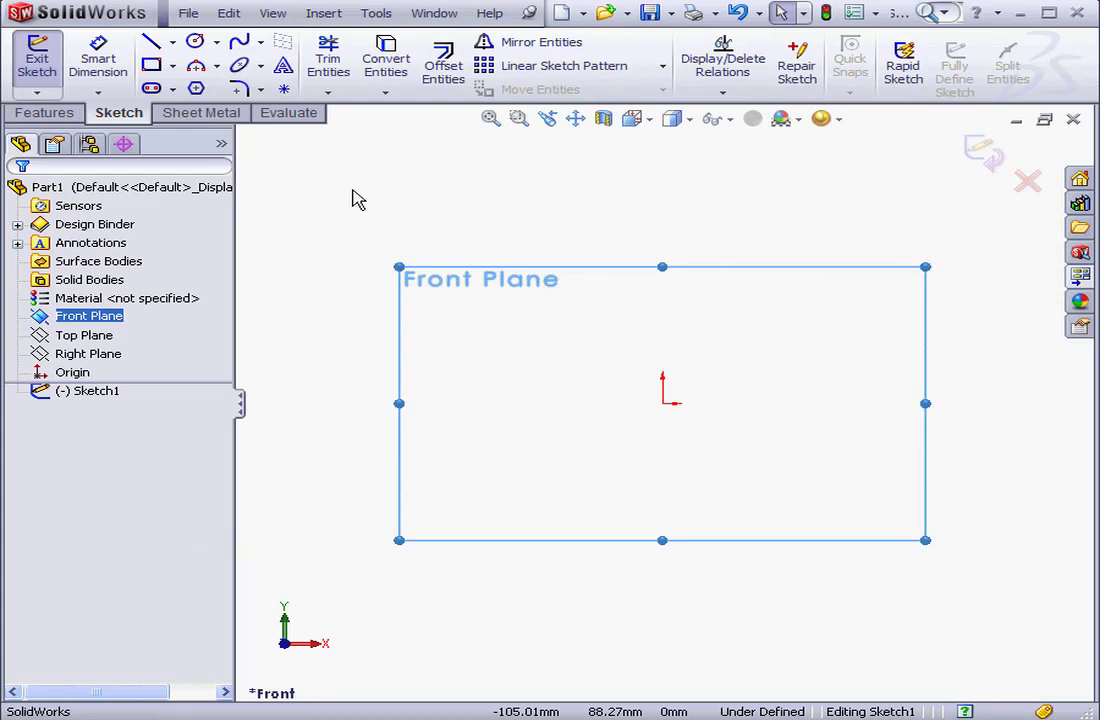
pyautogui.click(152, 43)
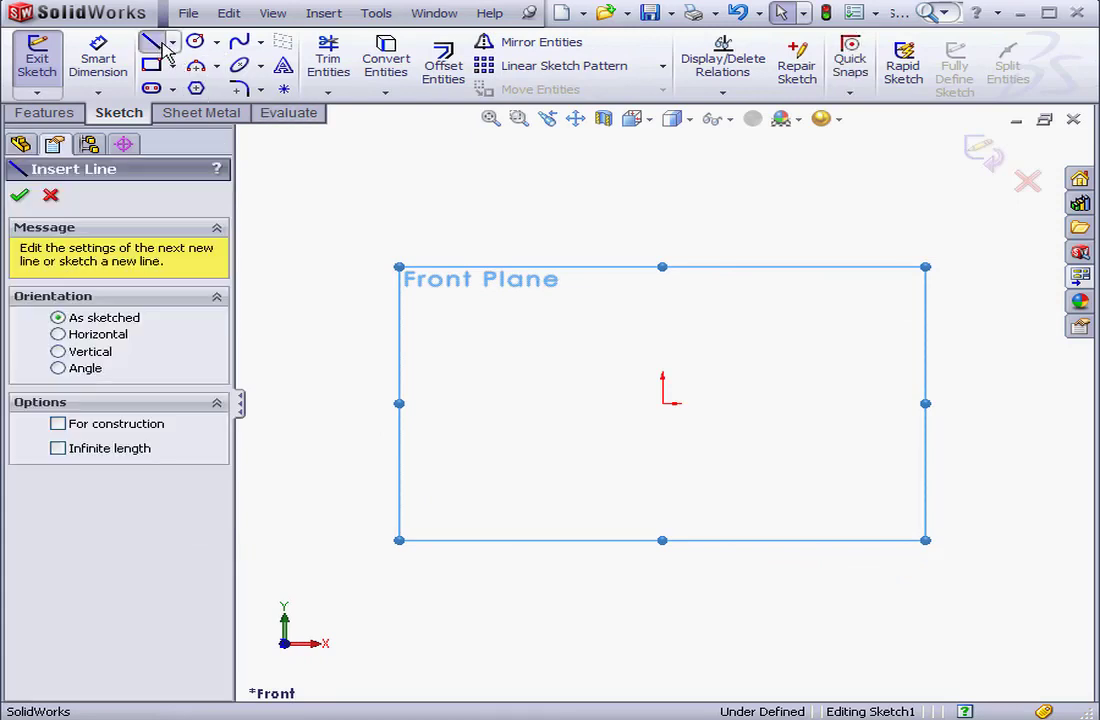
pyautogui.click(662, 303)
pyautogui.click(662, 403)
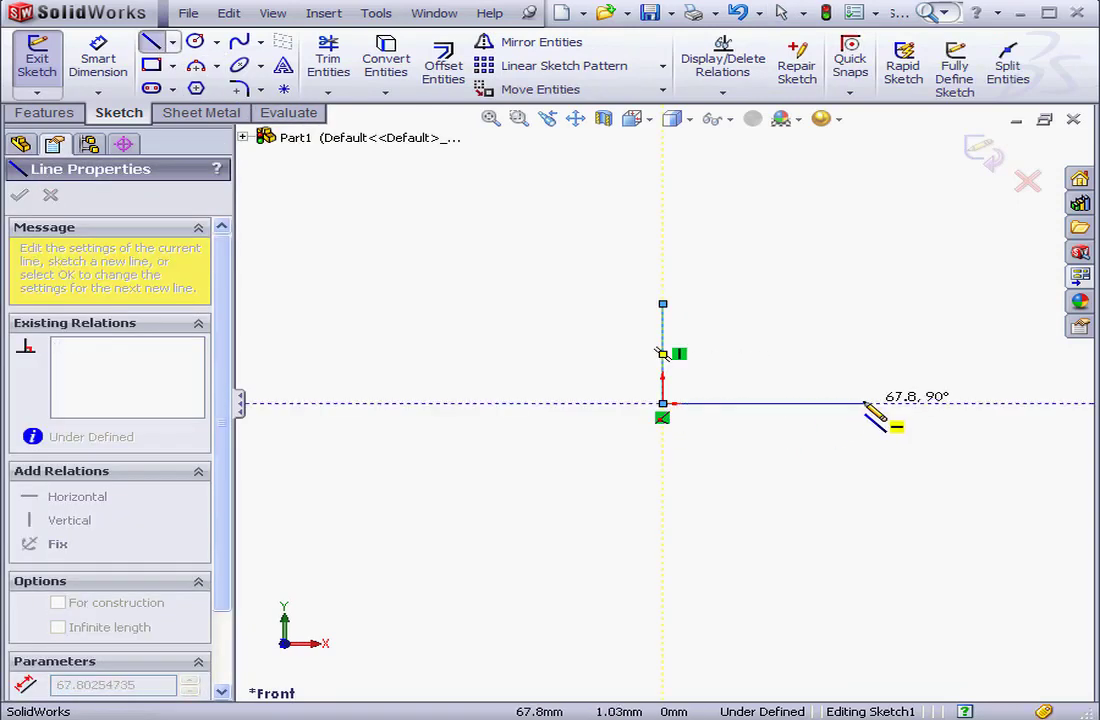
pyautogui.click(863, 403)
pyautogui.click(807, 305)
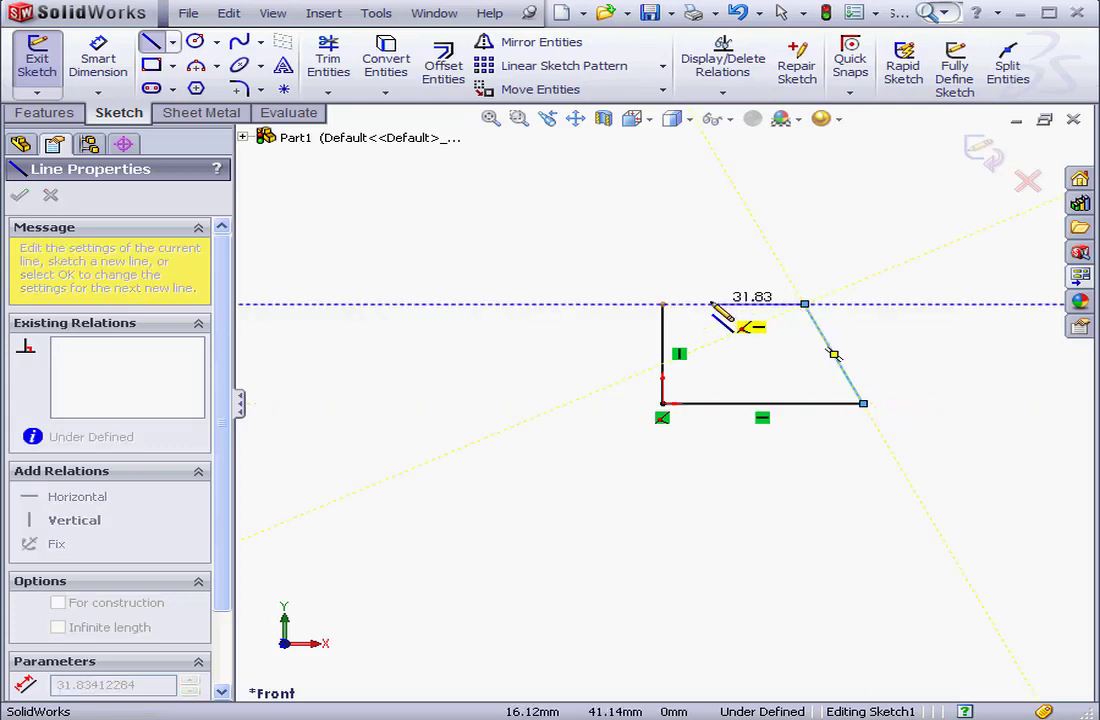
pyautogui.click(662, 303)
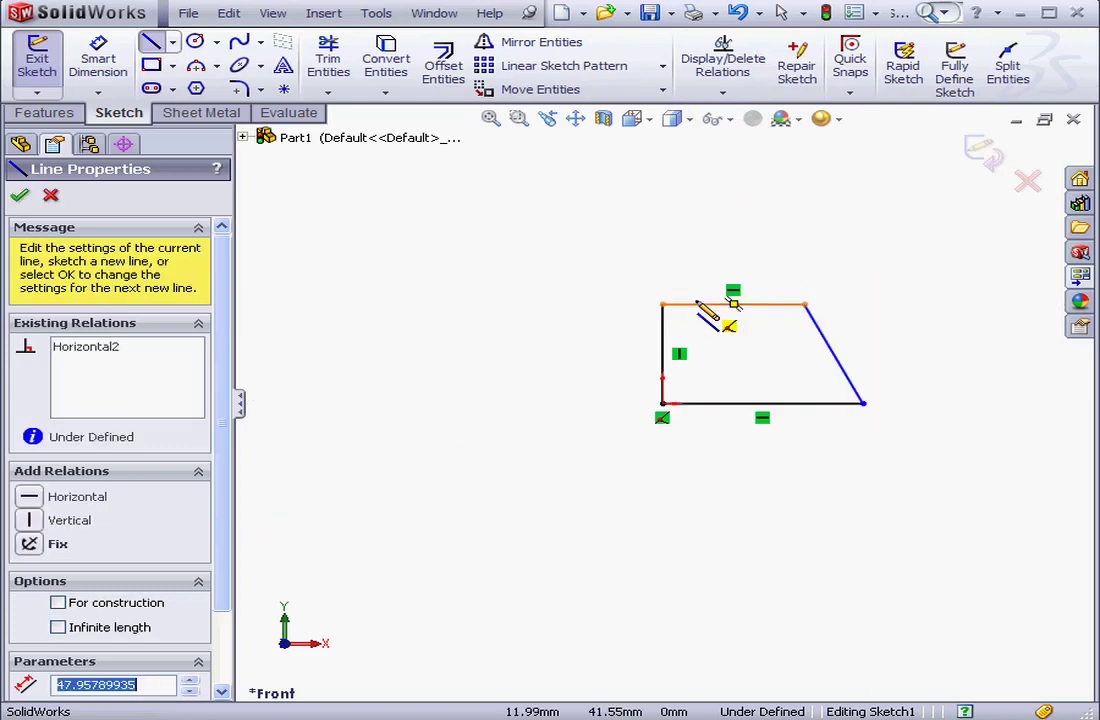
# Add a vertical divider line from the top-right corner down to the bottom edge
pyautogui.click(805, 304)
pyautogui.click(805, 403)
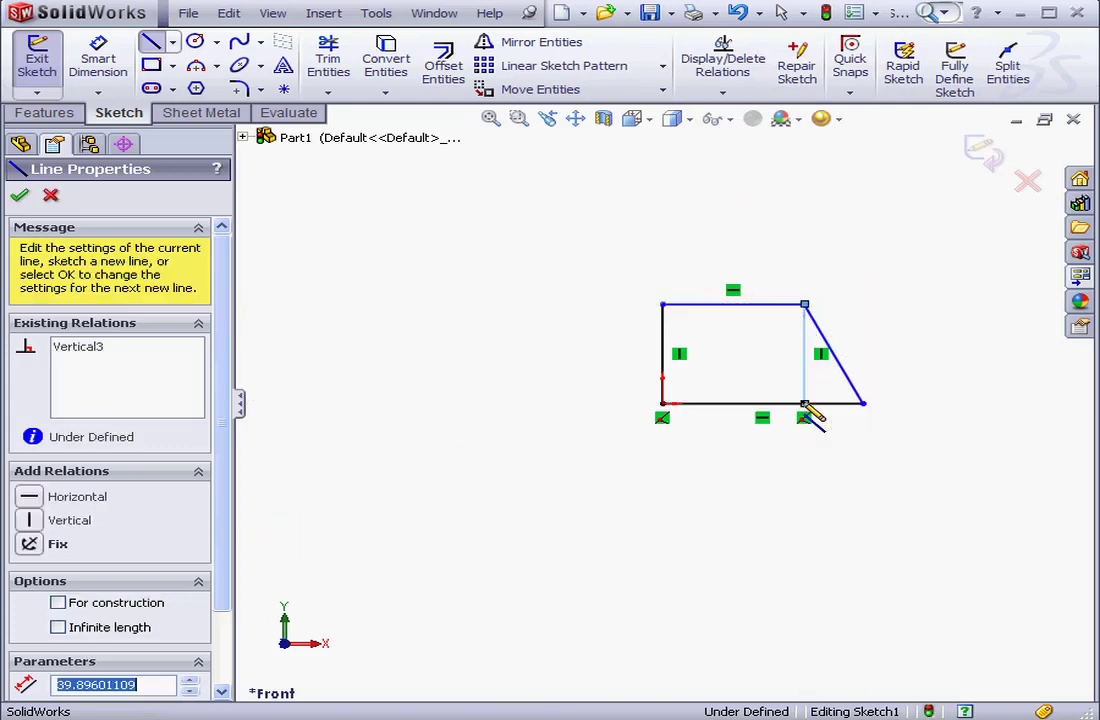
pyautogui.rightClick(768, 363)
pyautogui.click(778, 375)
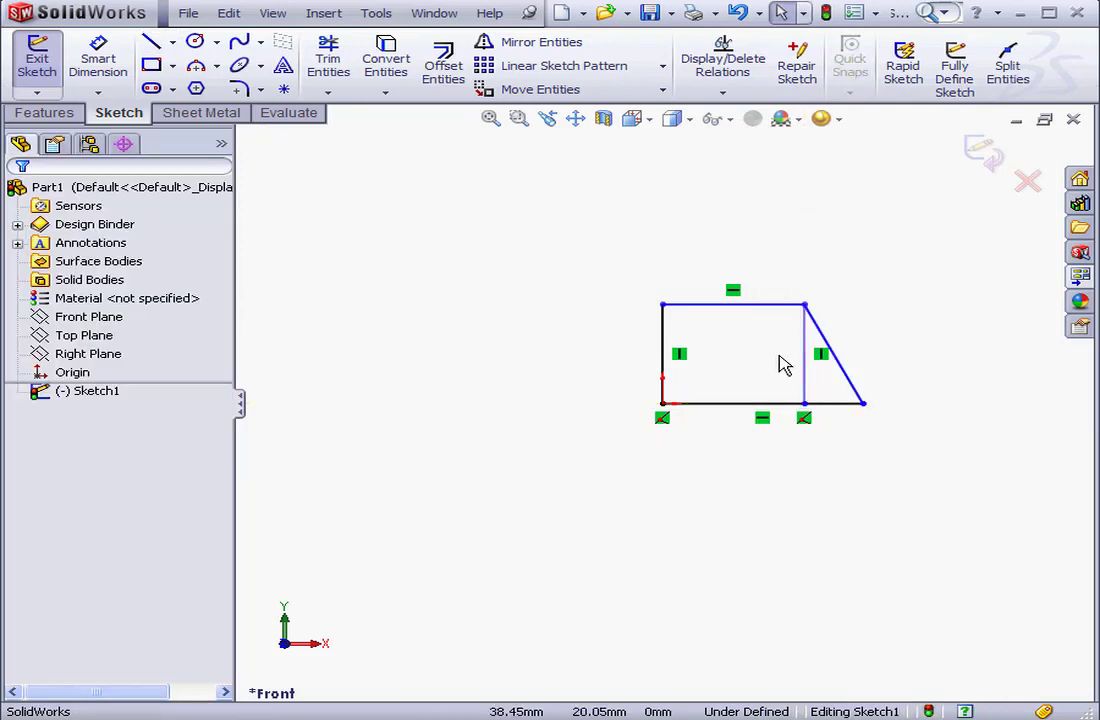
# Dimension the bottom edge to 300 and the top edge to 150
pyautogui.click(98, 60)
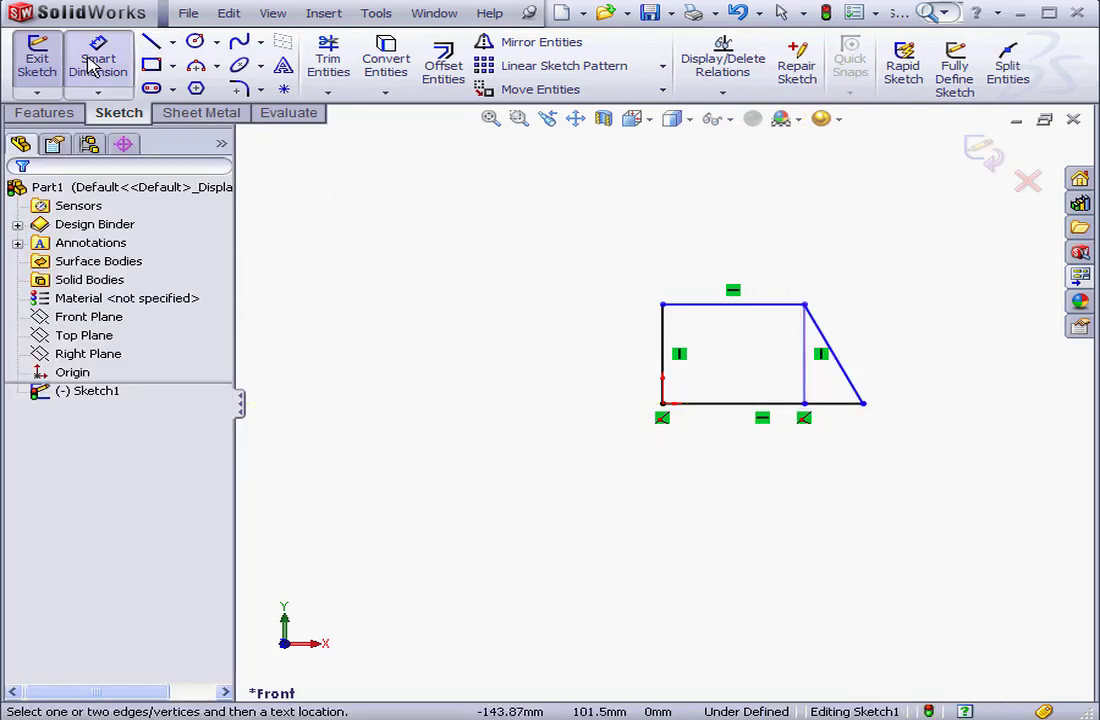
pyautogui.click(741, 408)
pyautogui.click(745, 455)
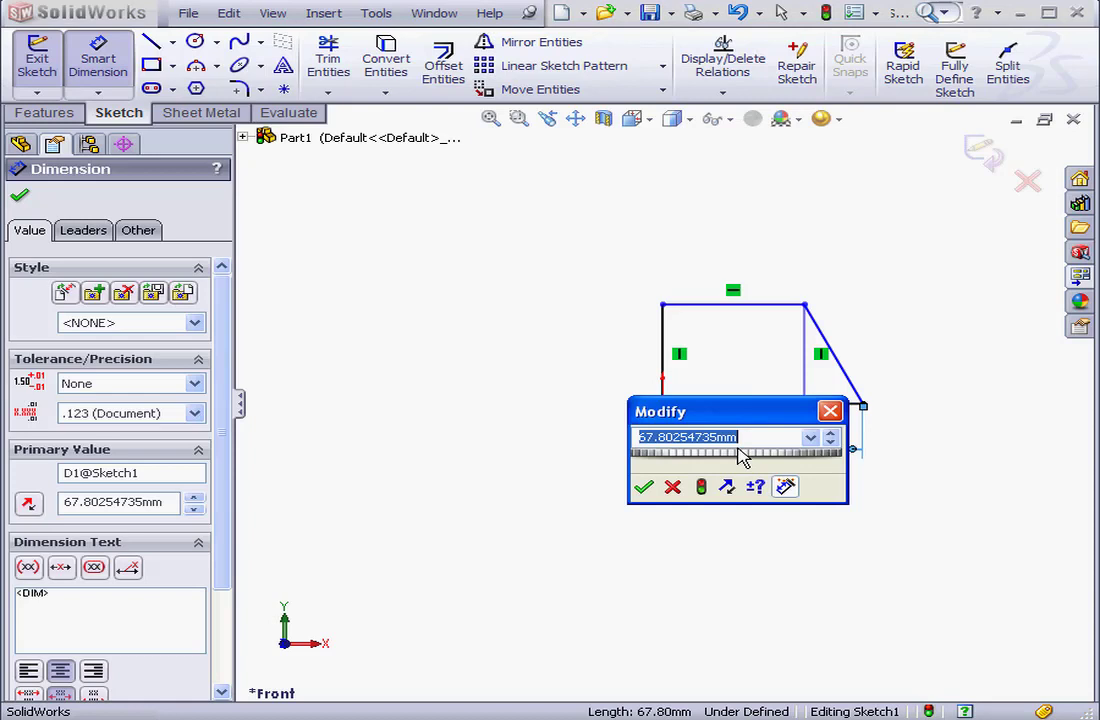
pyautogui.write('300')
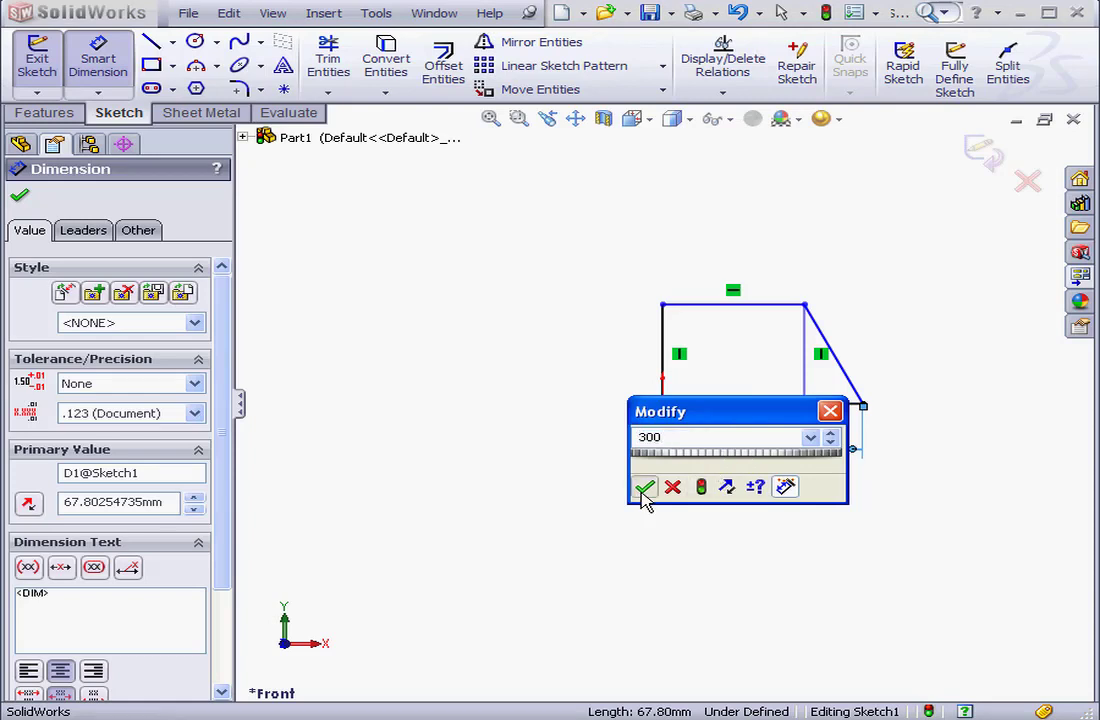
pyautogui.click(643, 487)
pyautogui.click(749, 304)
pyautogui.click(749, 276)
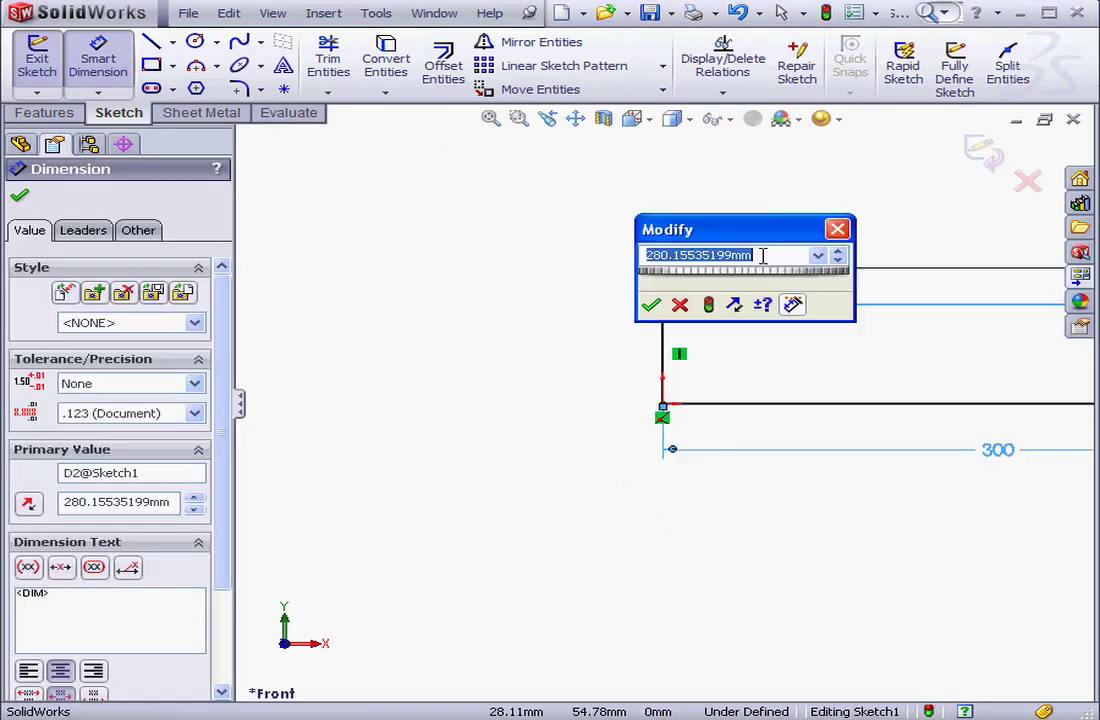
pyautogui.write('1')
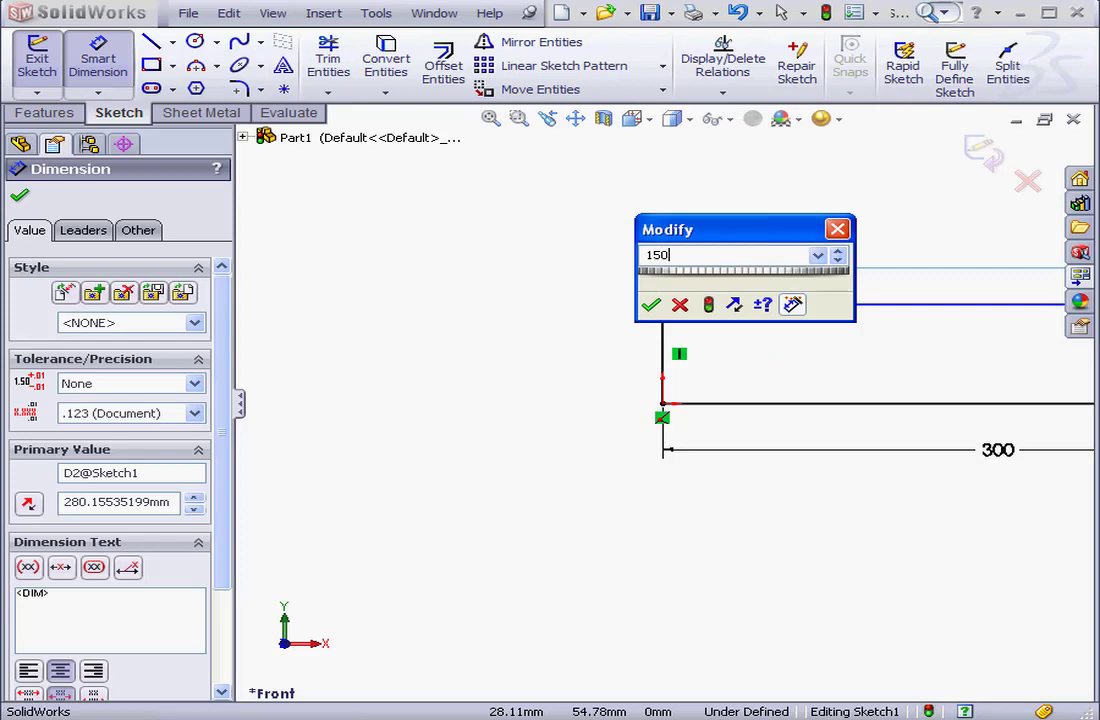
pyautogui.write('50')
pyautogui.press('Return')
# Dimension the left side to a height of 150 and fit the sketch in view
pyautogui.click(663, 340)
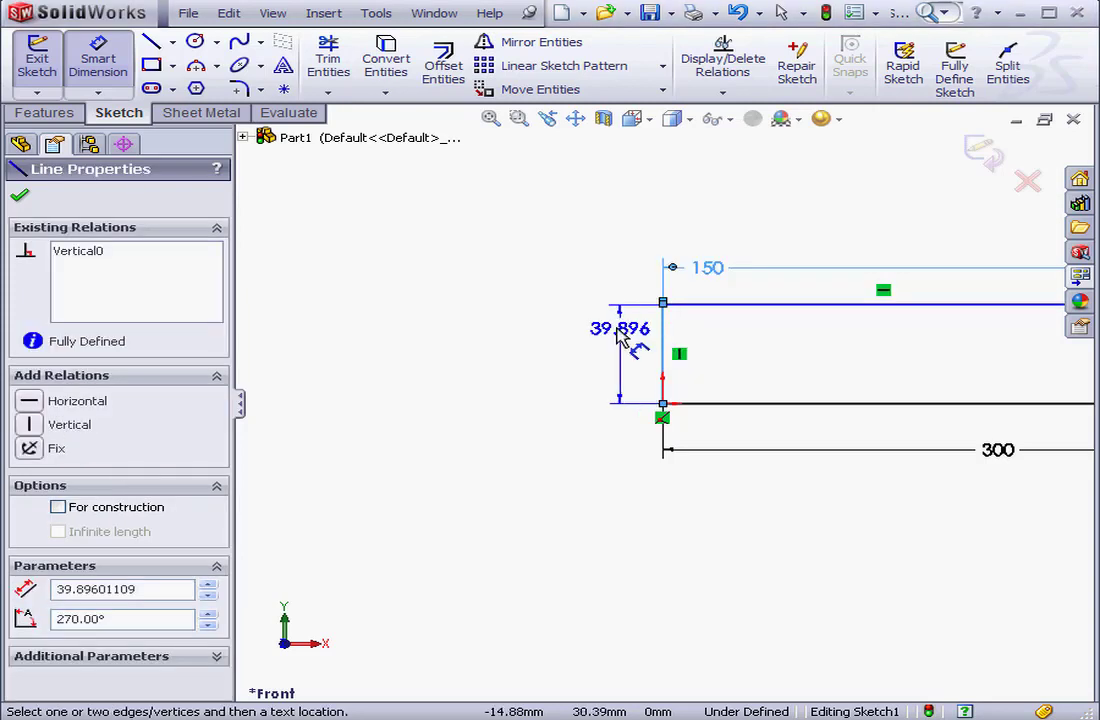
pyautogui.click(620, 338)
pyautogui.write('1')
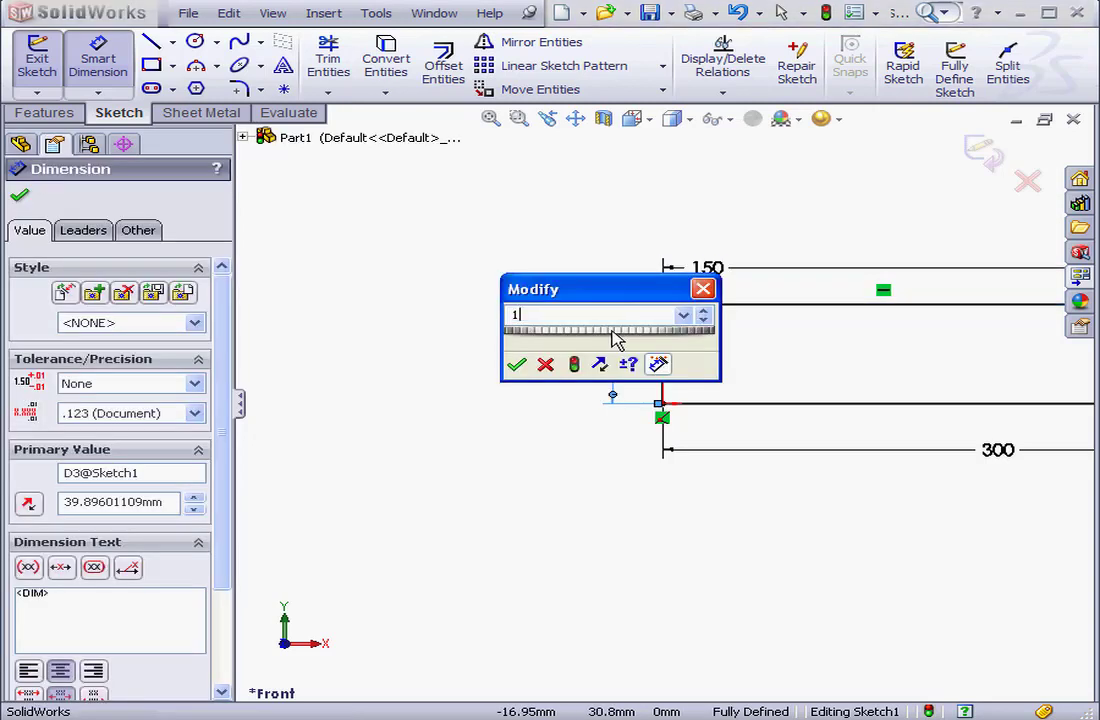
pyautogui.write('50')
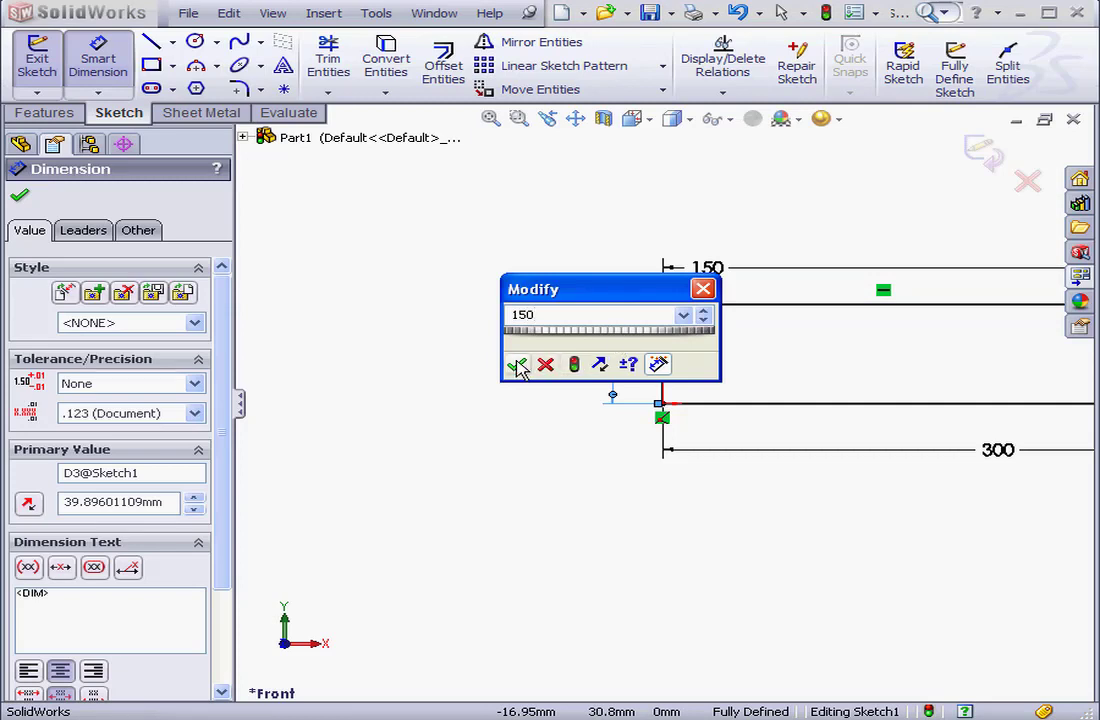
pyautogui.click(517, 364)
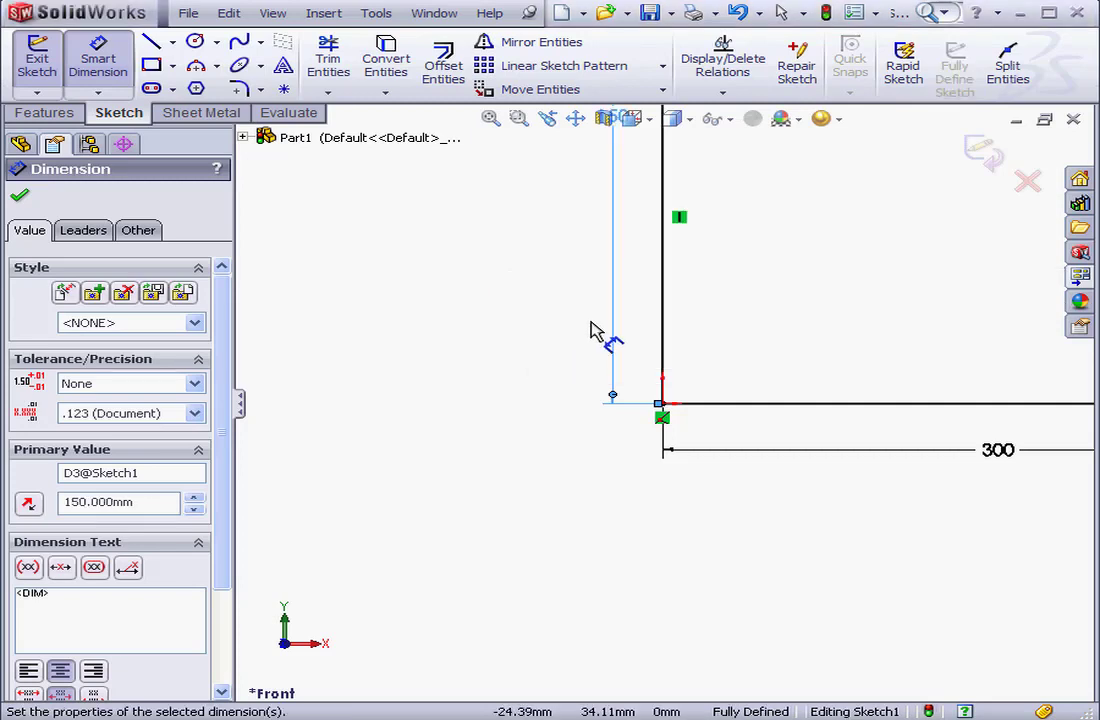
pyautogui.click(490, 118)
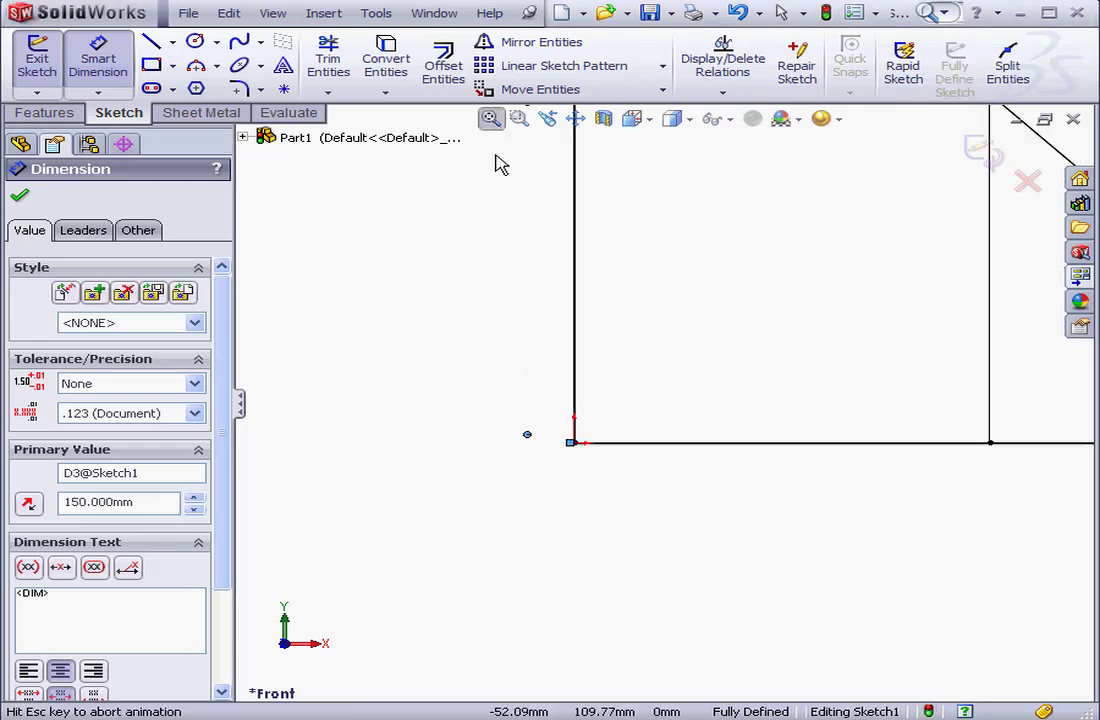
# Exit Sketch1 and enable and show the Weldments tab in the CommandManager
pyautogui.click(980, 152)
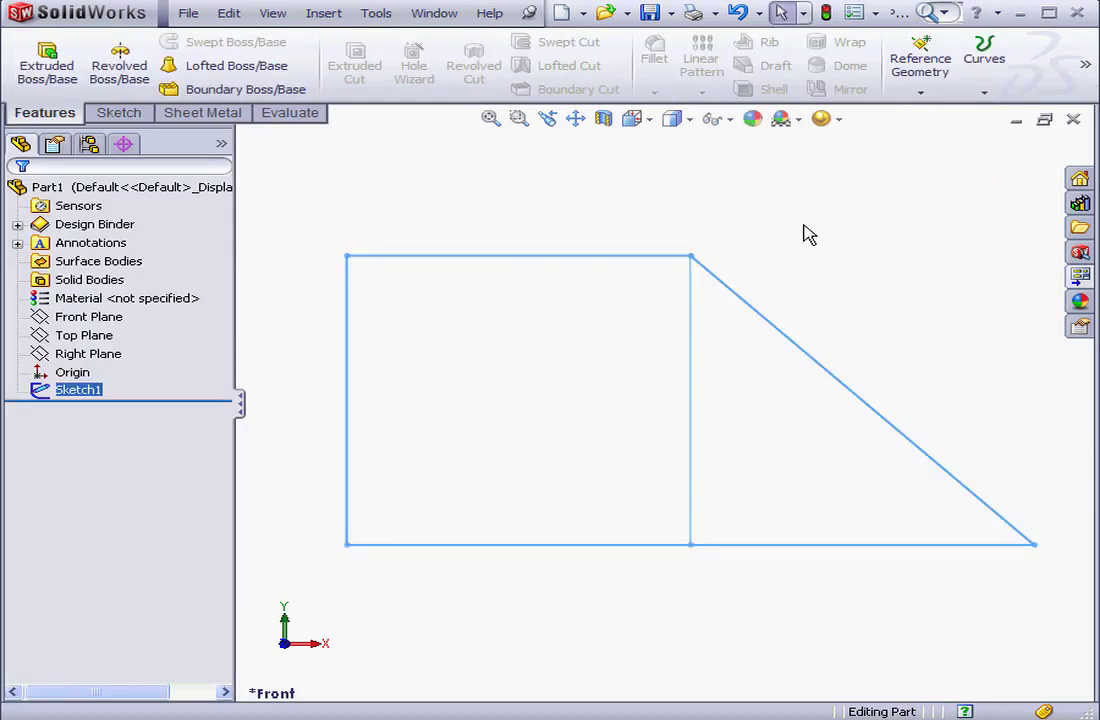
pyautogui.rightClick(299, 119)
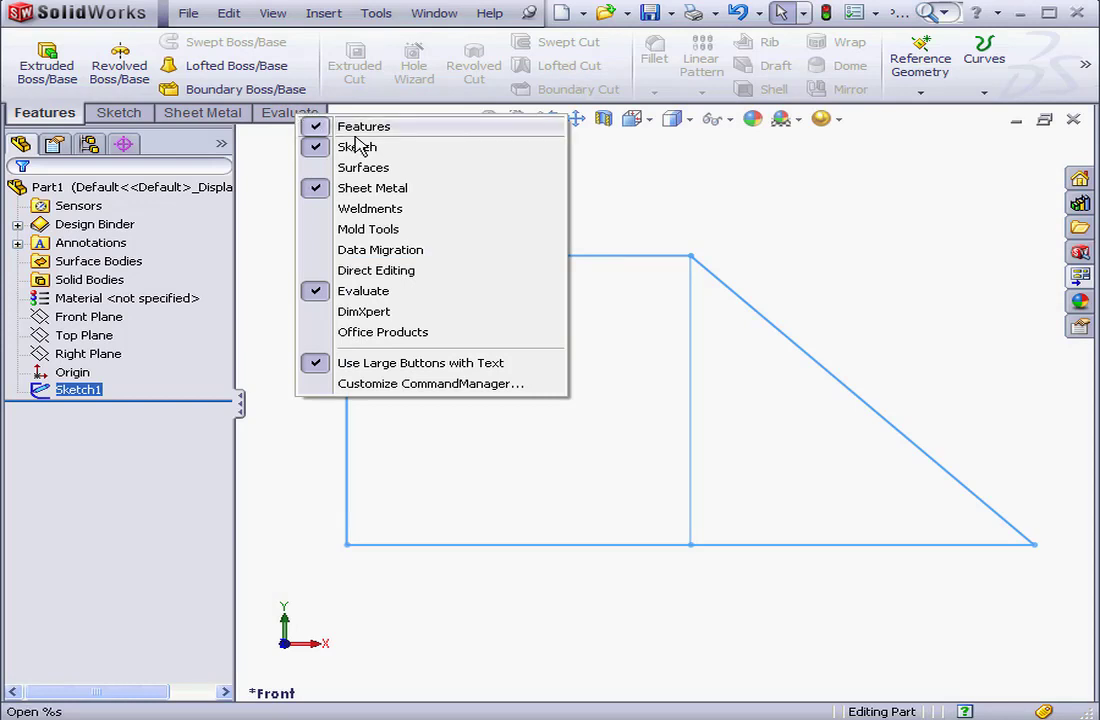
pyautogui.click(372, 208)
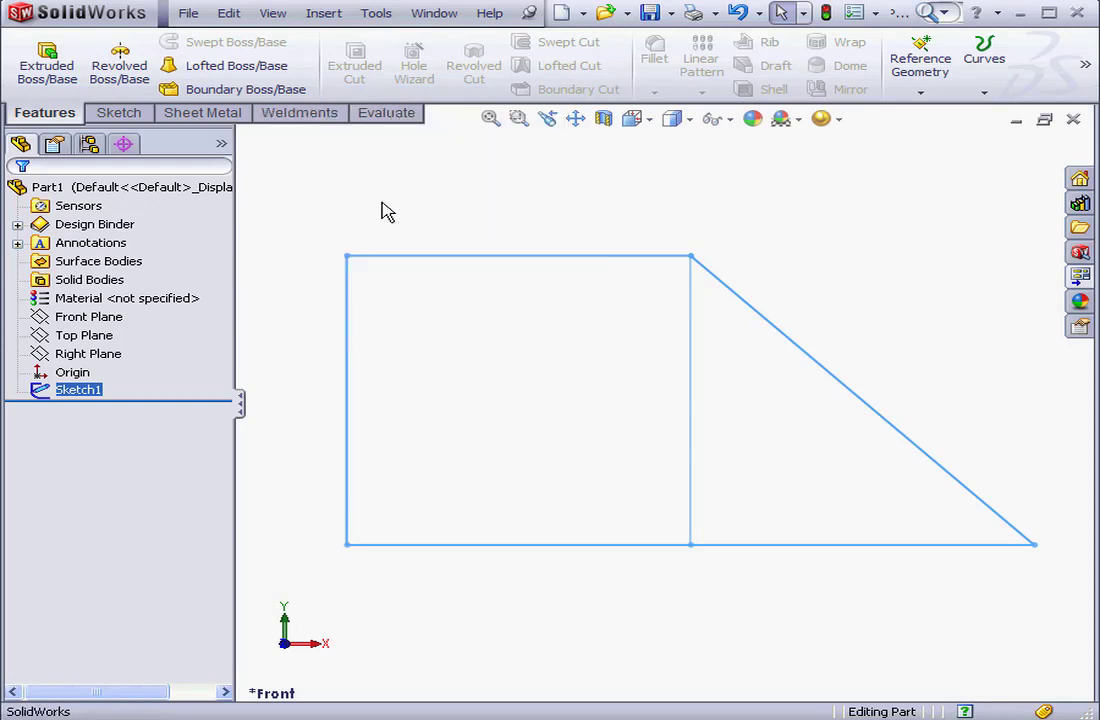
pyautogui.click(340, 175)
pyautogui.click(300, 116)
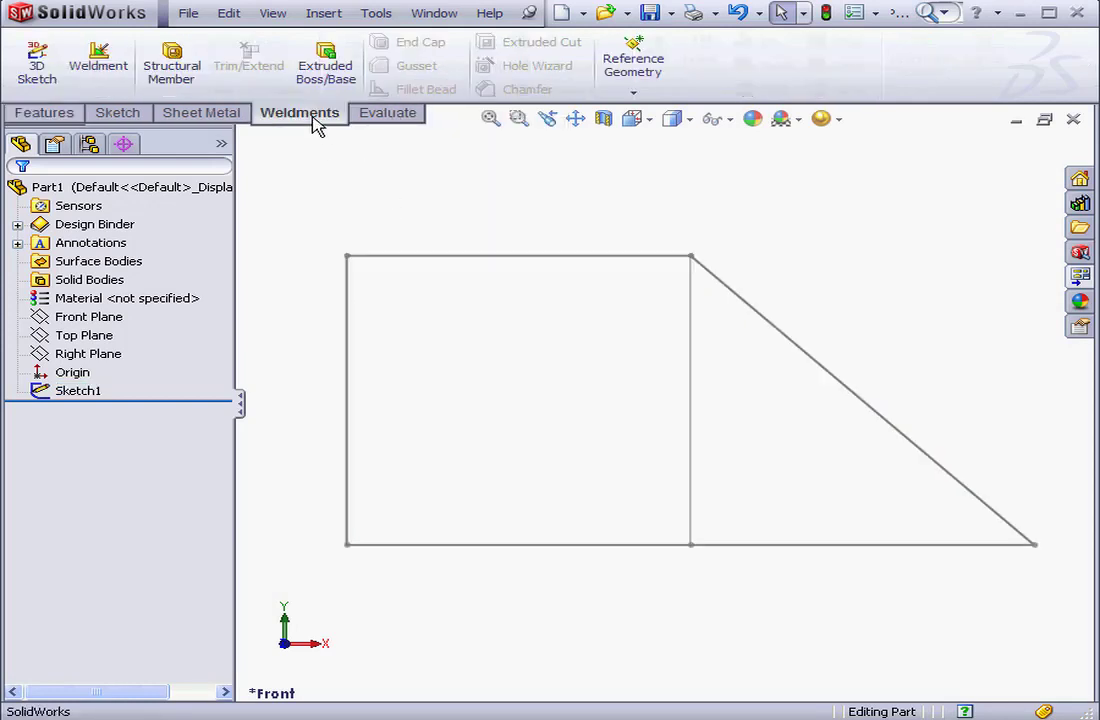
# Start a Structural Member with the ISO rectangular tube profile, size 50 x 30 x 2.6
pyautogui.click(172, 62)
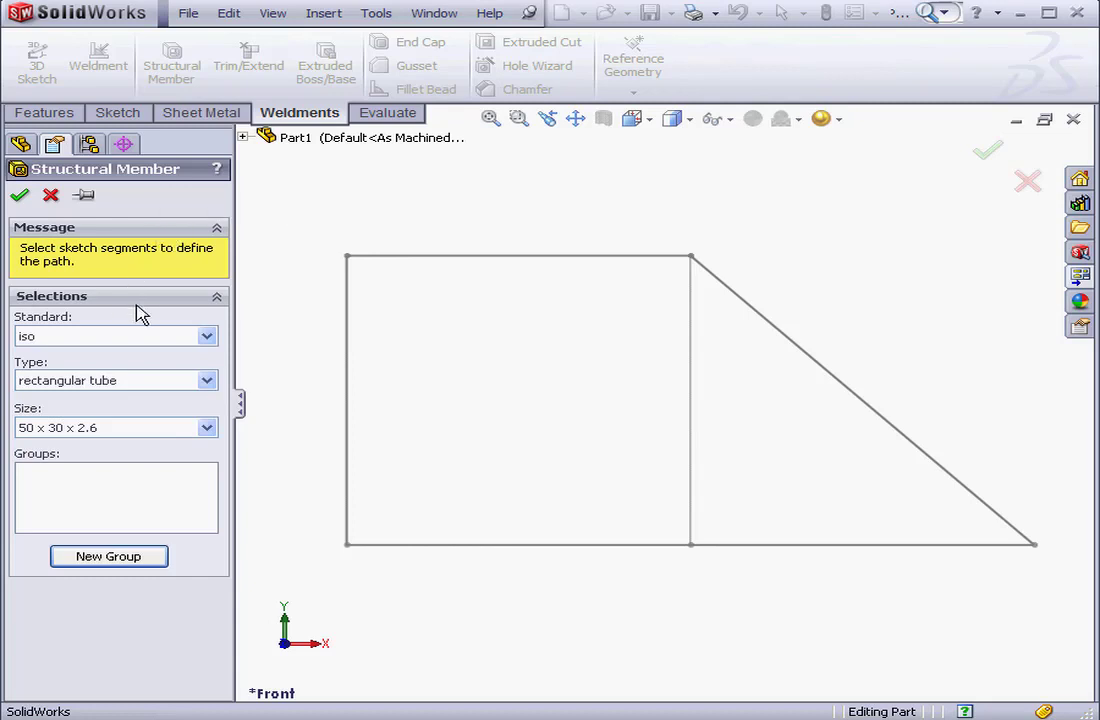
pyautogui.click(207, 336)
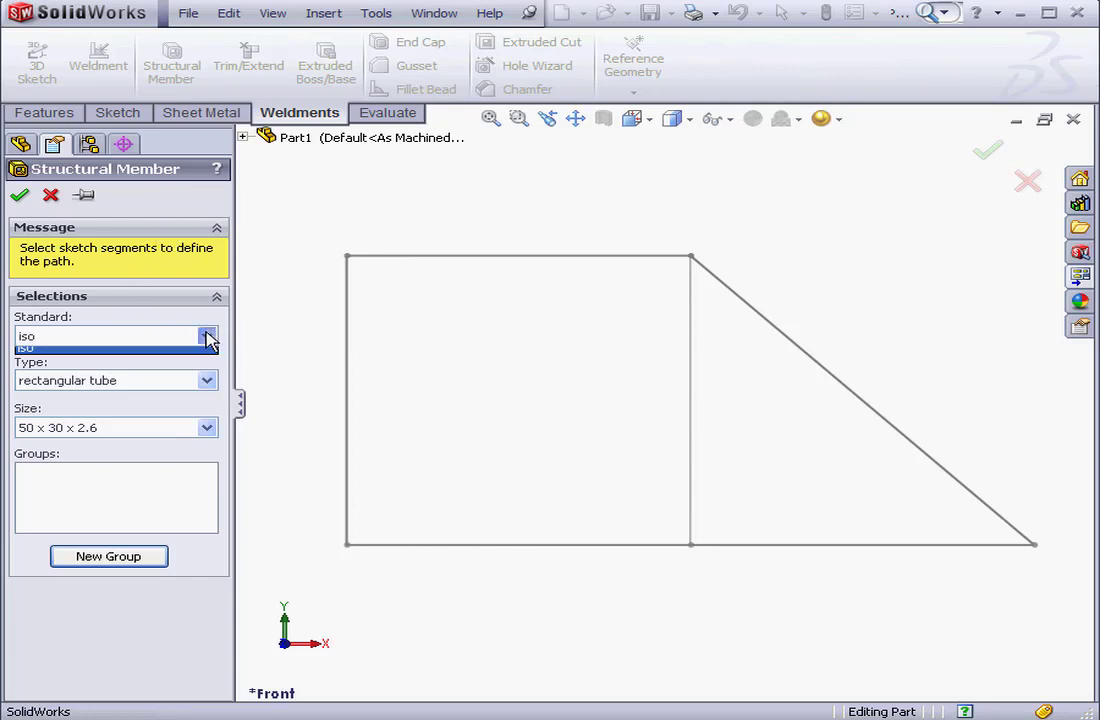
pyautogui.click(80, 369)
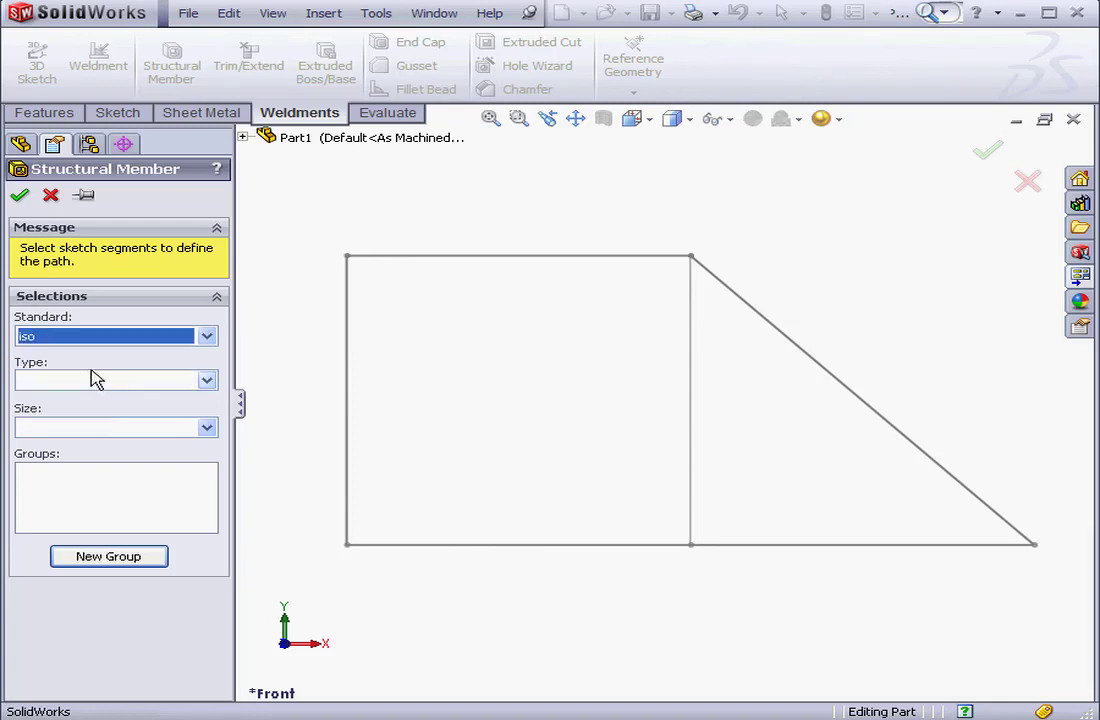
pyautogui.click(207, 381)
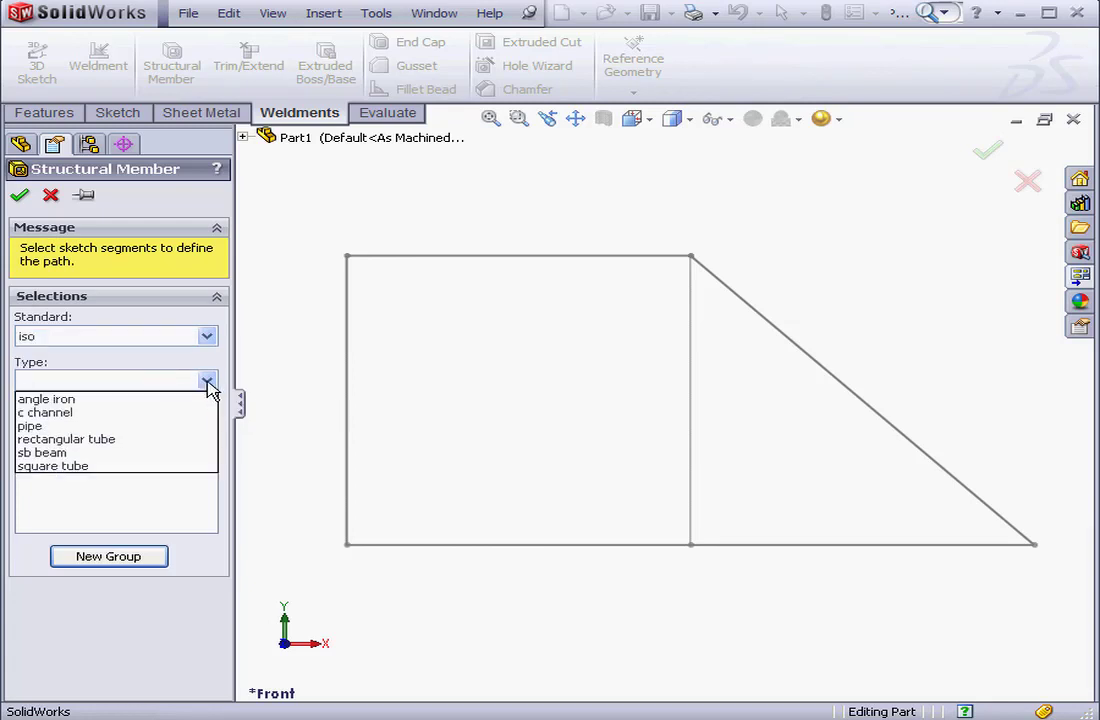
pyautogui.click(120, 441)
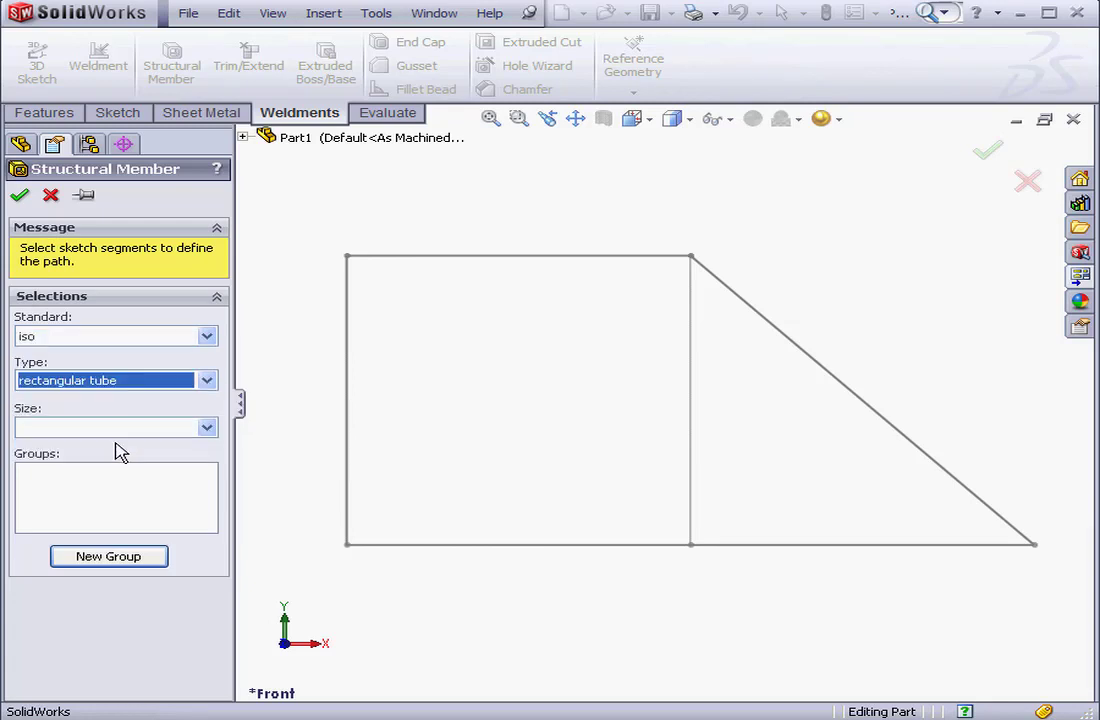
pyautogui.click(205, 428)
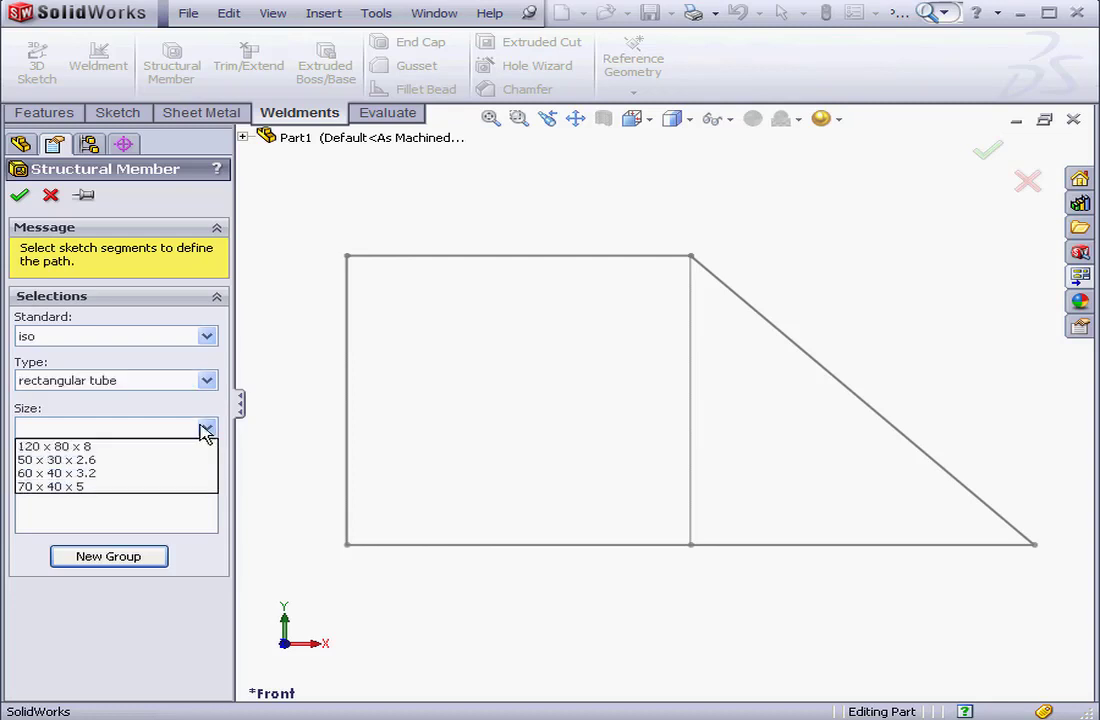
pyautogui.click(146, 460)
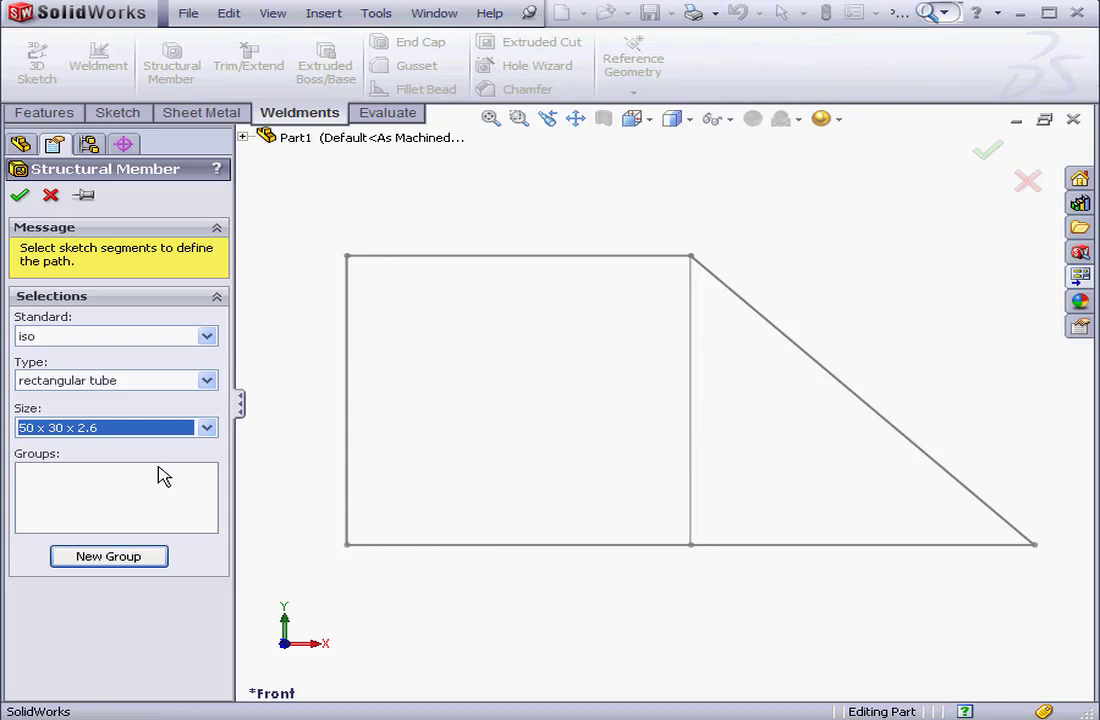
# Add the left vertical line and the middle vertical line as Group1 path segments
pyautogui.click(349, 476)
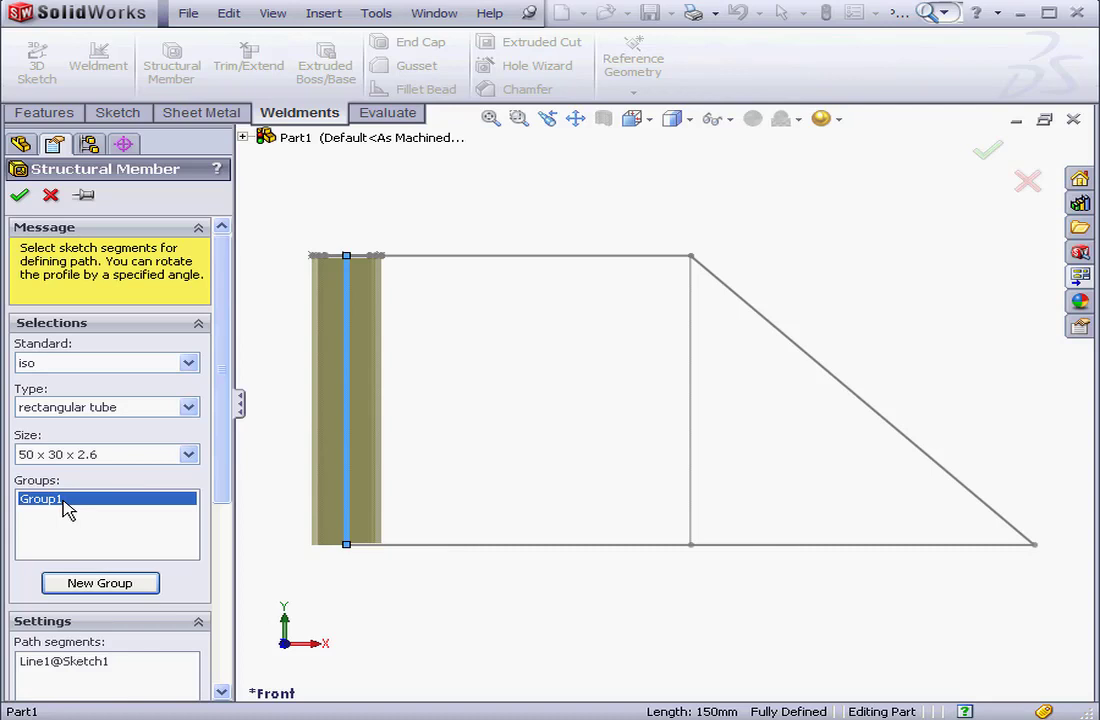
pyautogui.moveTo(224, 481); pyautogui.dragTo(224, 594)
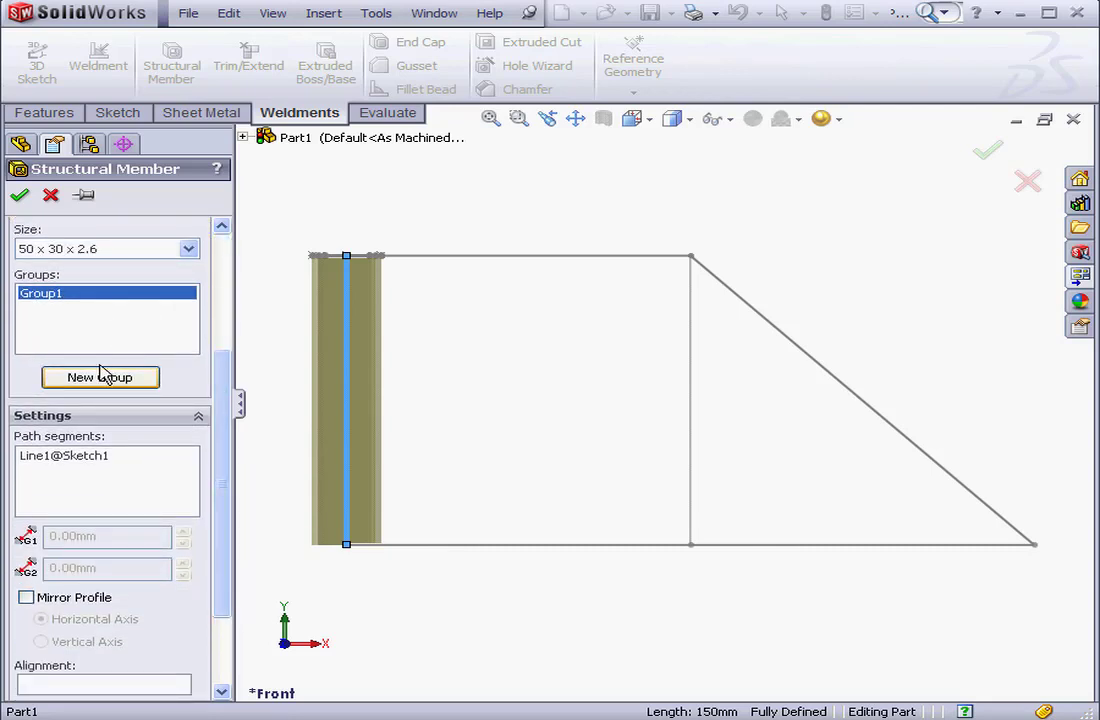
pyautogui.click(82, 457)
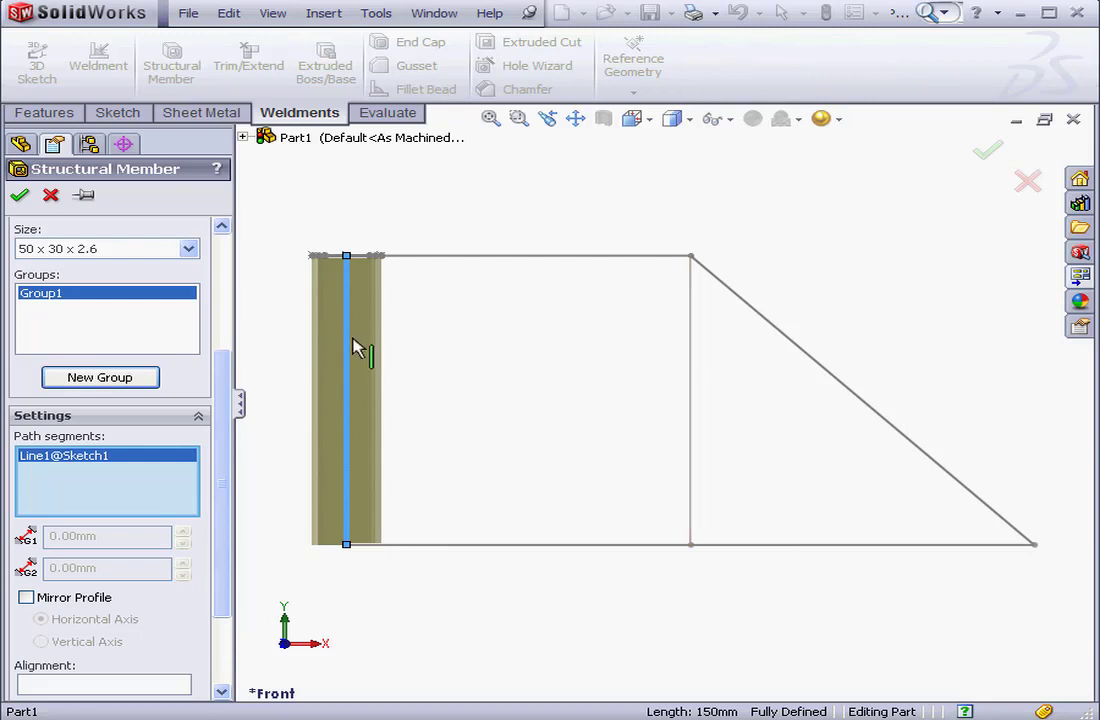
pyautogui.click(691, 402)
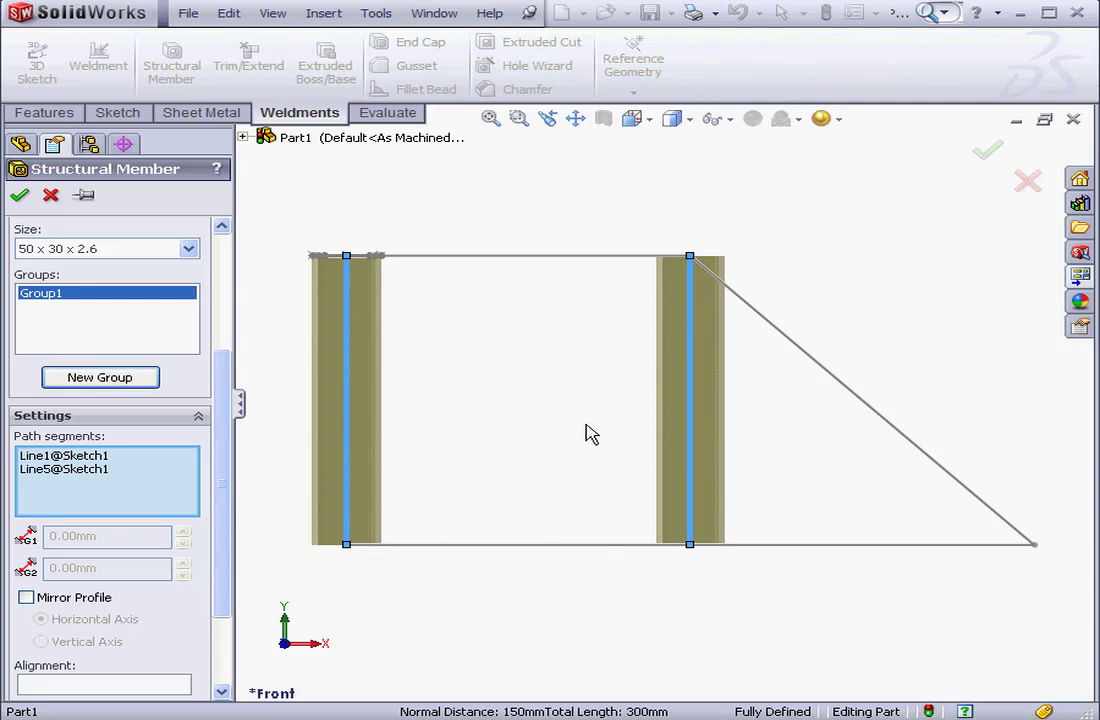
# Remove the middle line from Group1 and add the bottom, top and diagonal lines
pyautogui.click(690, 413)
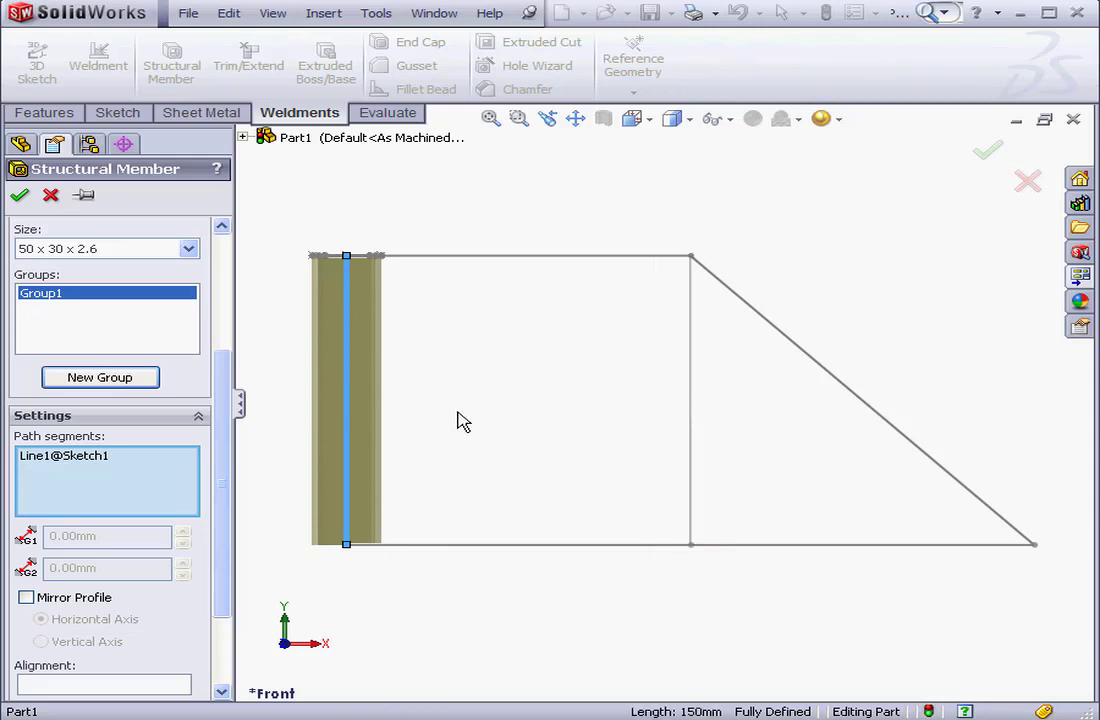
pyautogui.click(525, 545)
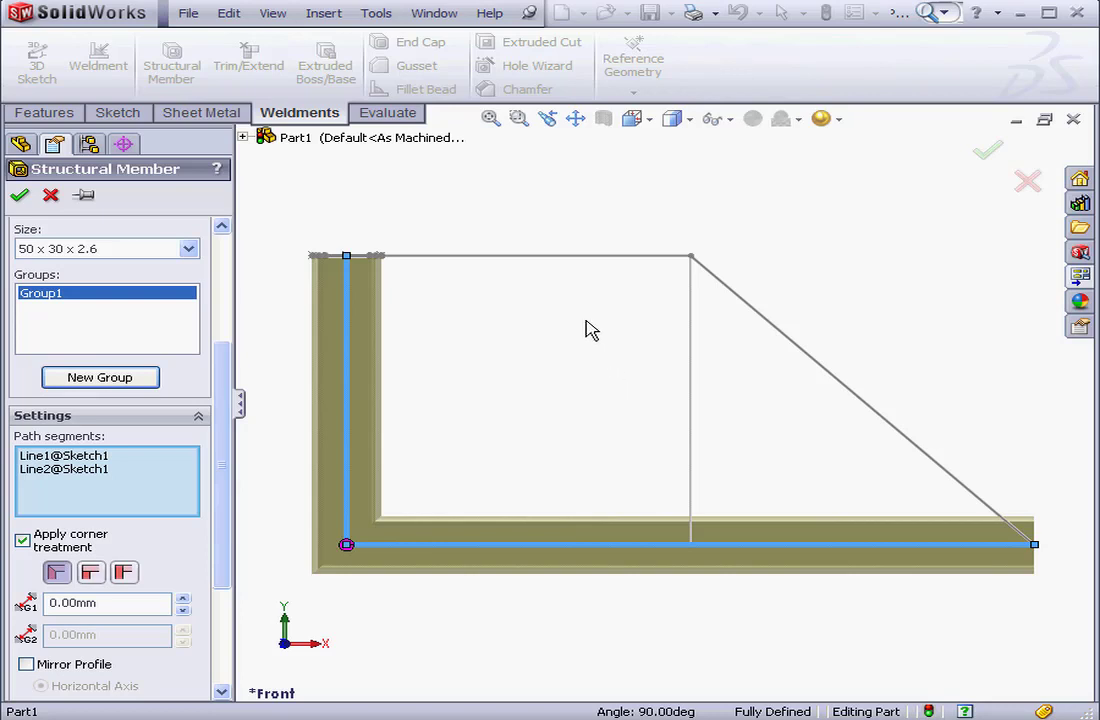
pyautogui.click(551, 258)
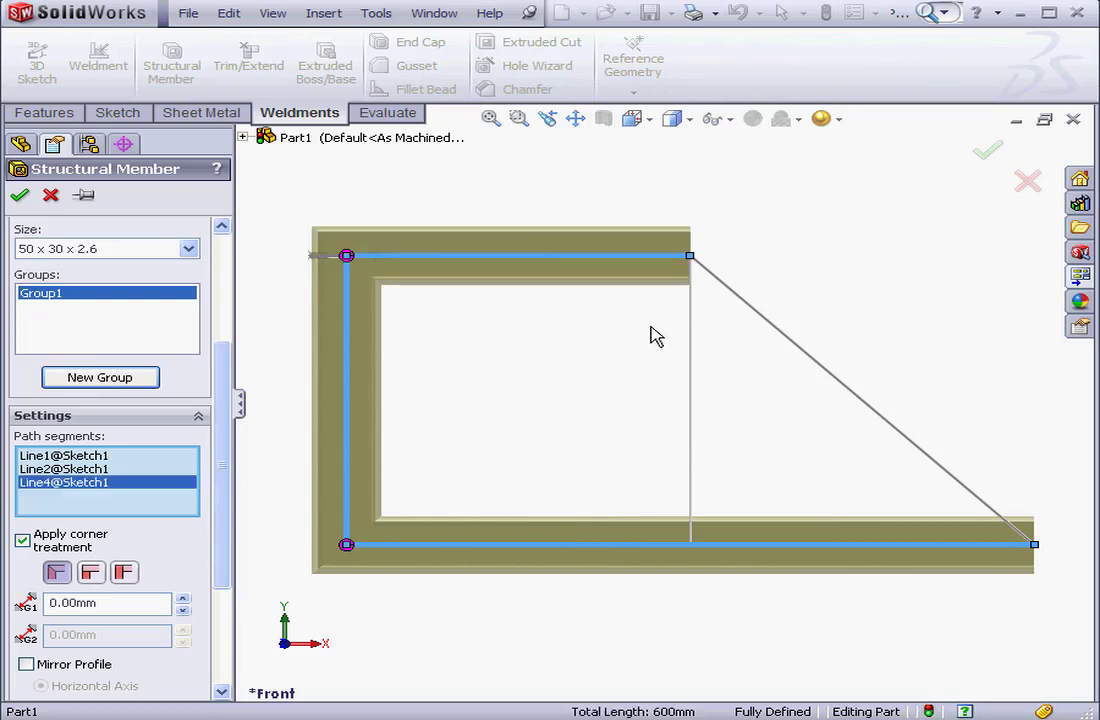
pyautogui.click(776, 330)
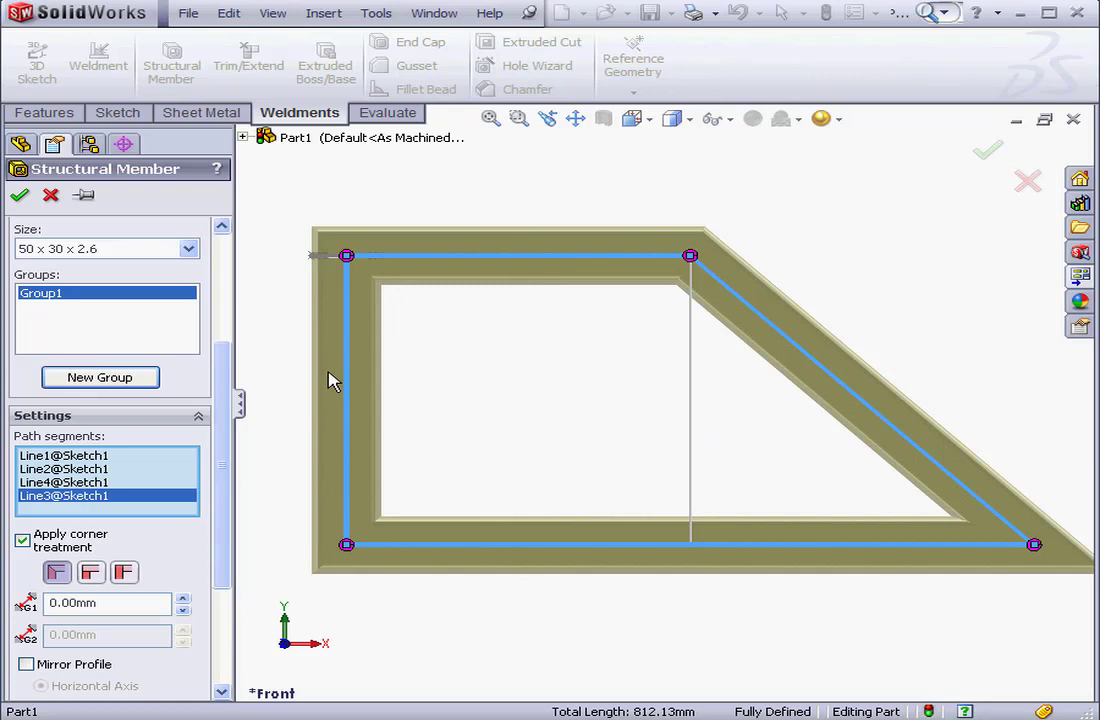
# Create Group2 containing the middle vertical line, then reselect Group1
pyautogui.click(125, 378)
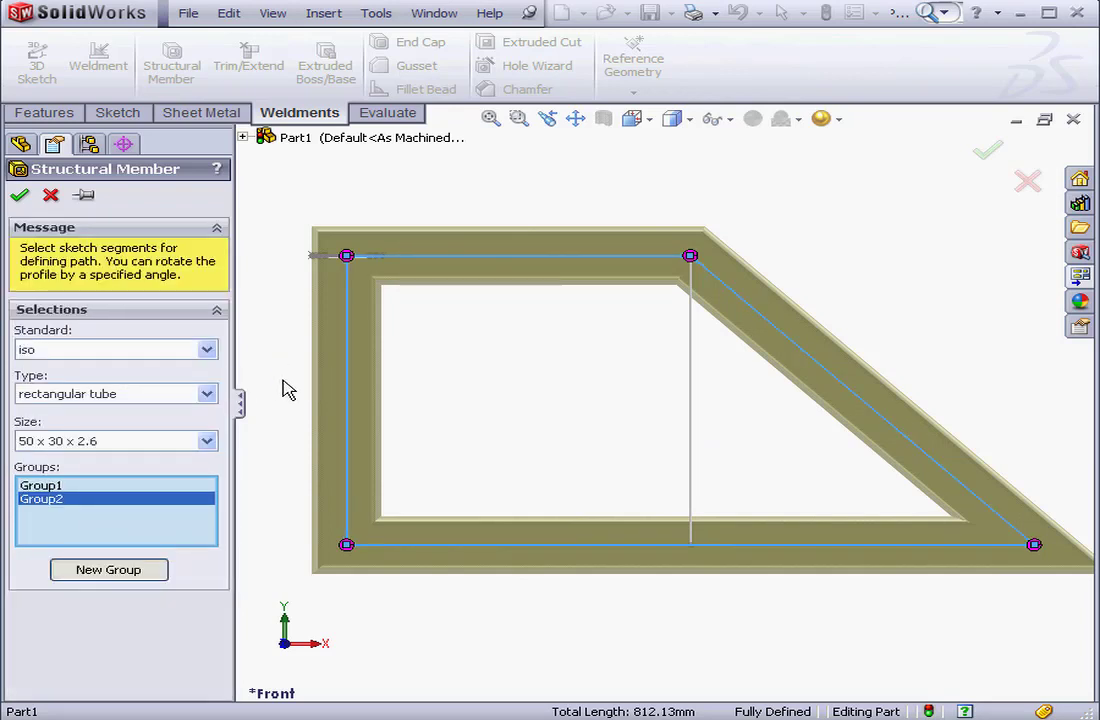
pyautogui.click(689, 392)
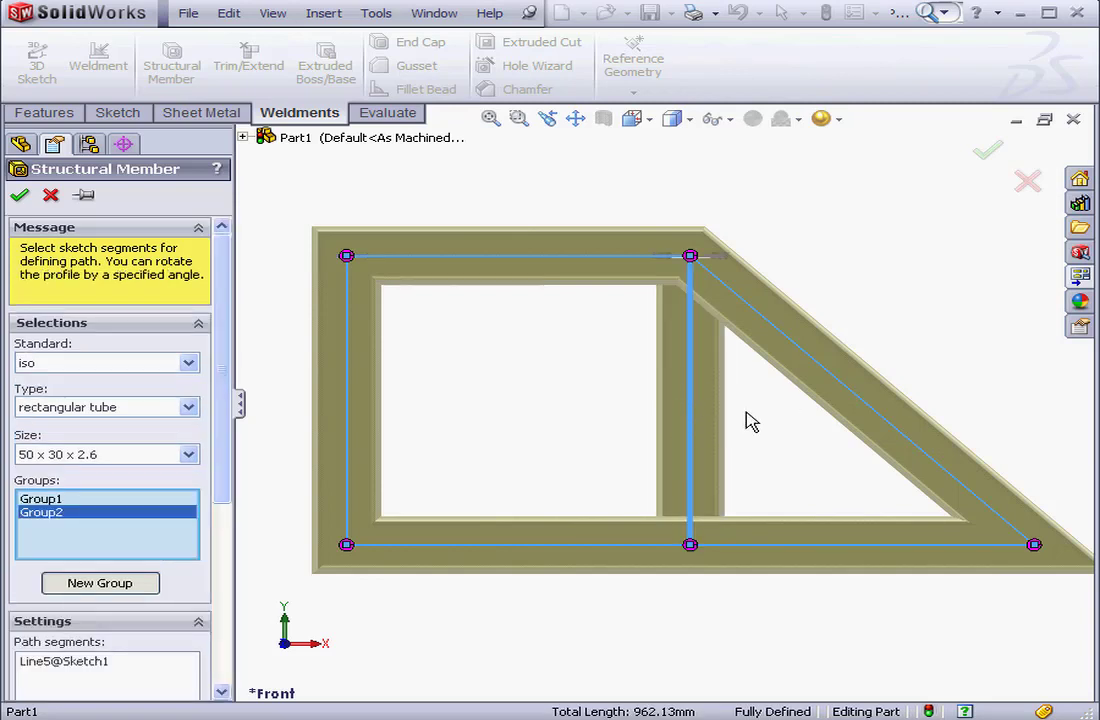
pyautogui.moveTo(224, 372); pyautogui.dragTo(226, 484)
pyautogui.click(58, 287)
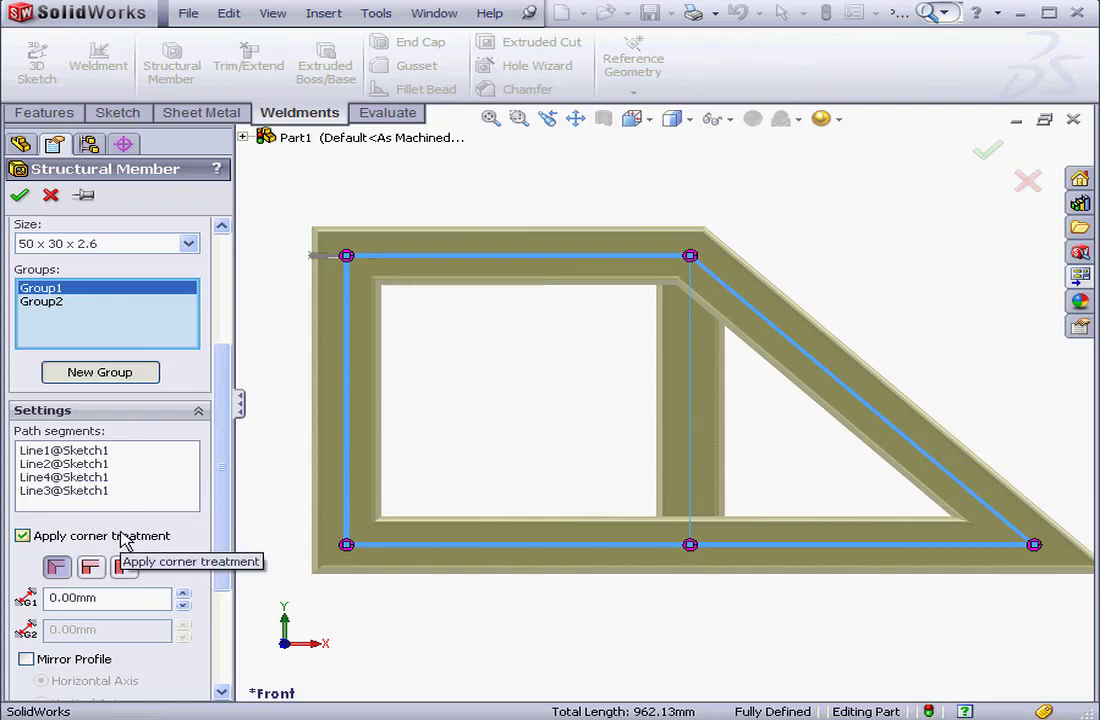
# Switch Group1's corners to end butt joints, comparing coped and simple cut trims
pyautogui.click(22, 536)
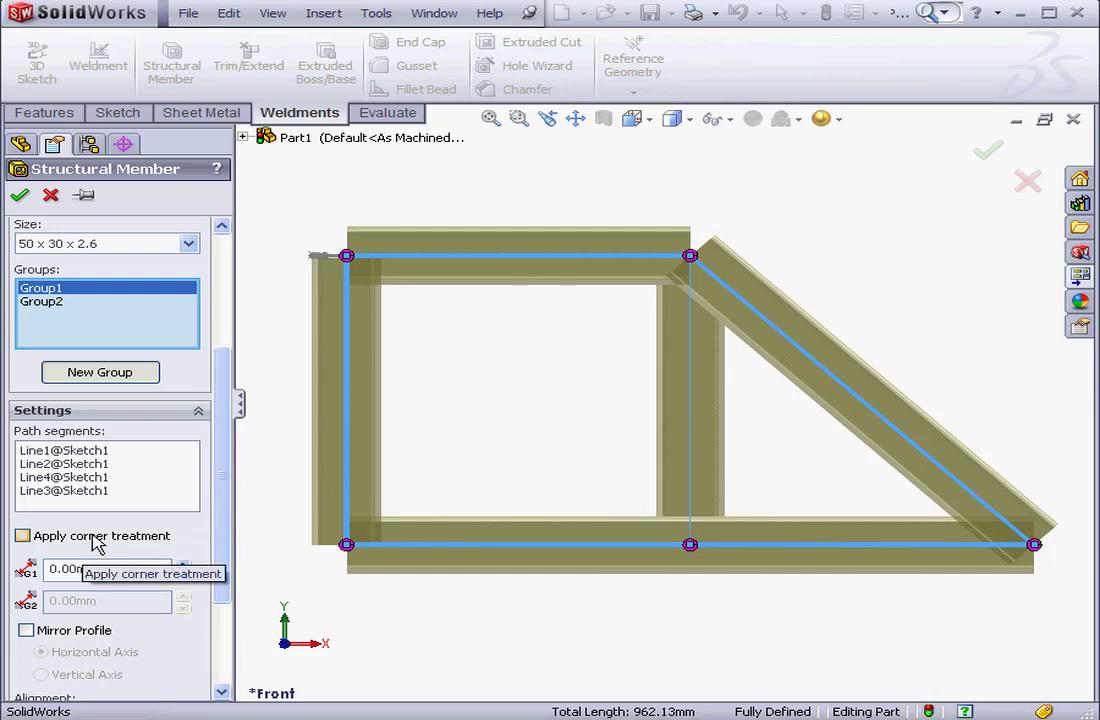
pyautogui.click(28, 537)
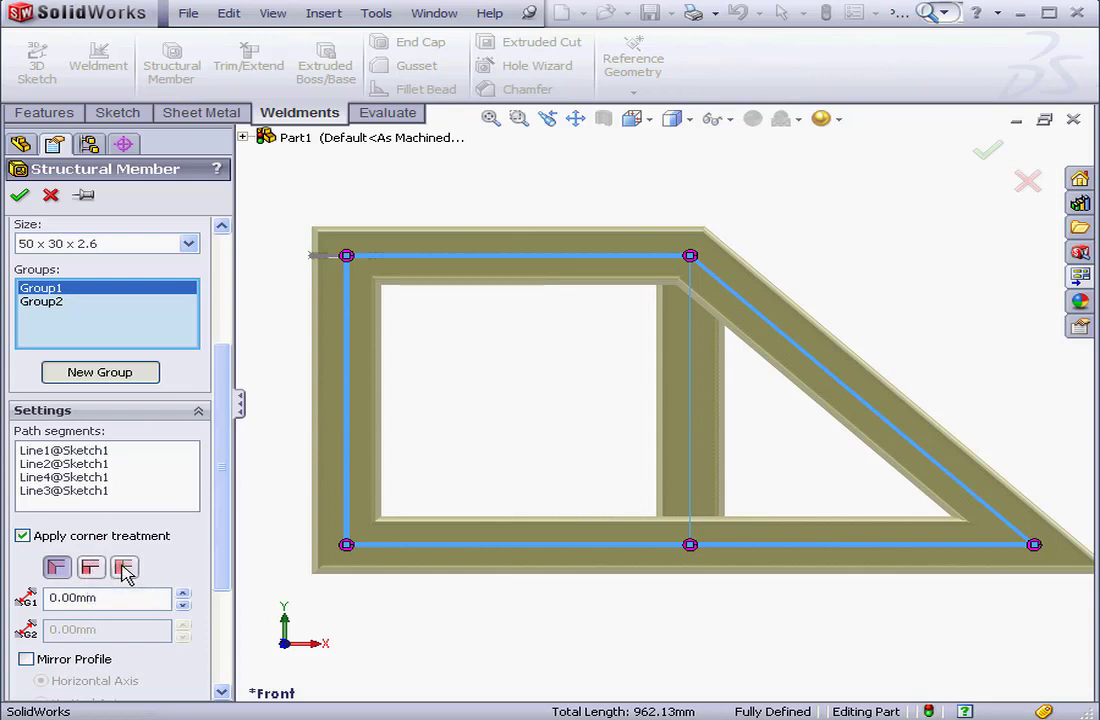
pyautogui.click(92, 568)
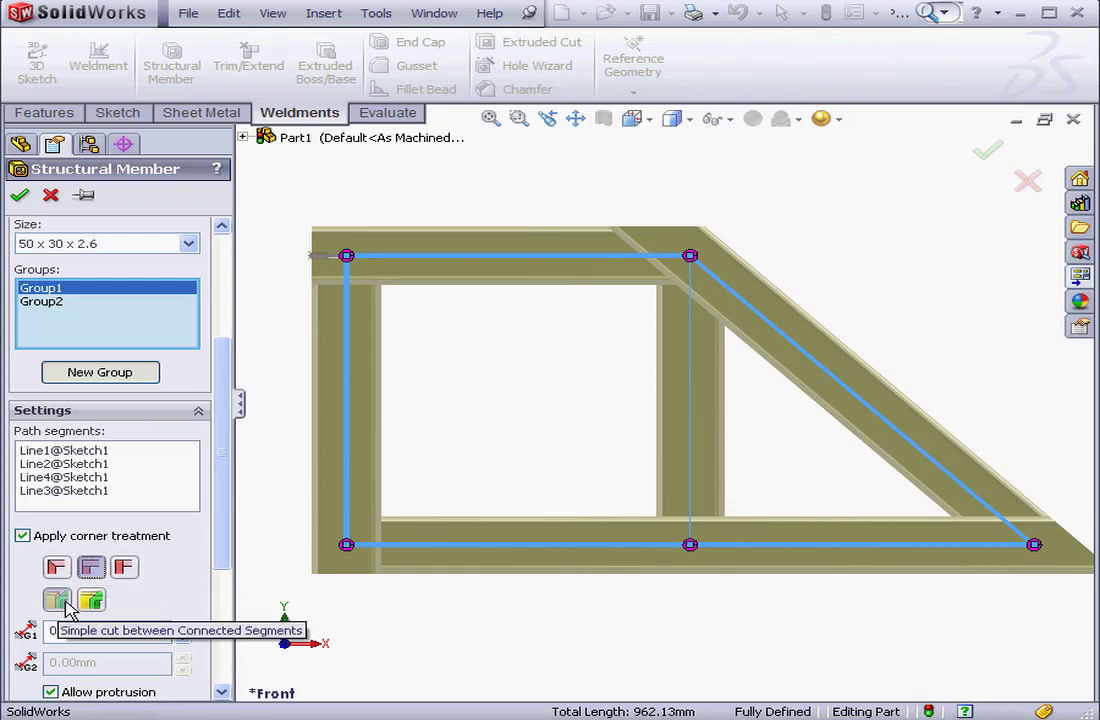
pyautogui.click(91, 600)
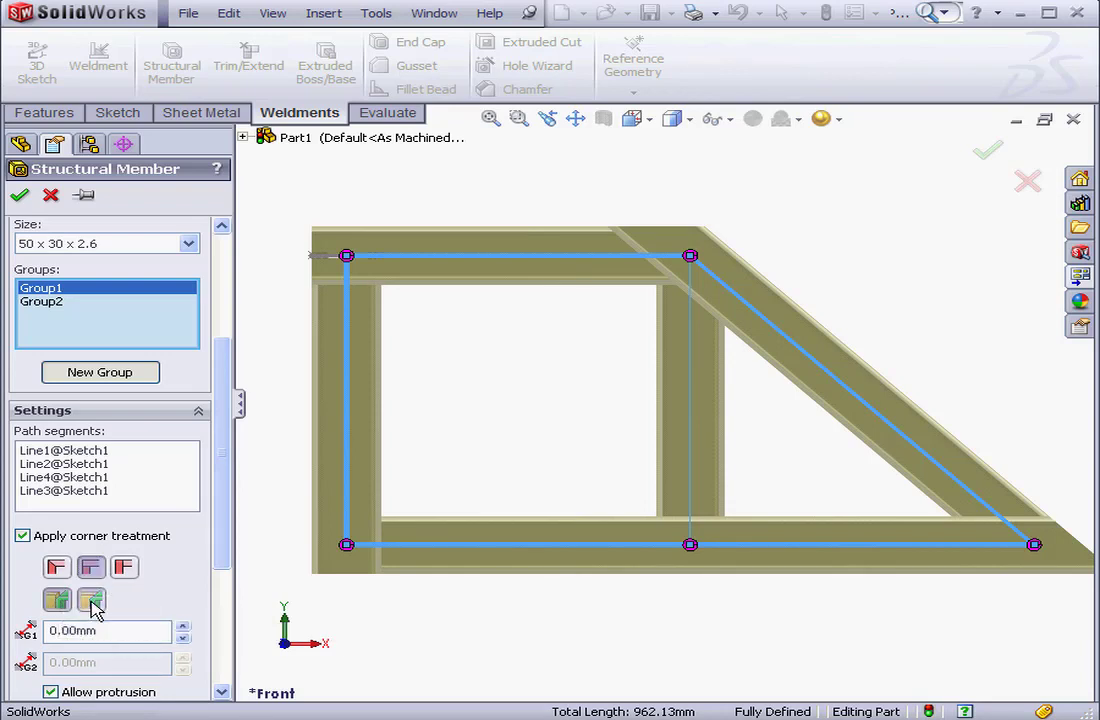
pyautogui.click(66, 604)
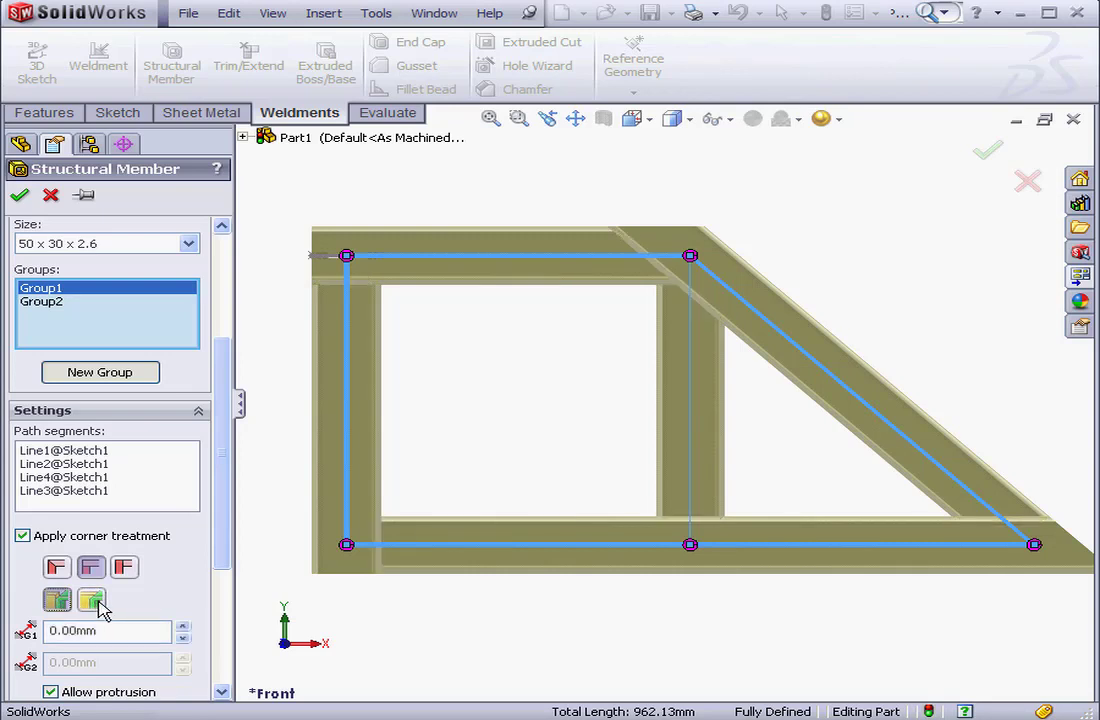
pyautogui.moveTo(349, 543)
pyautogui.mouseDown(button='middle')
pyautogui.moveTo(349, 555)
pyautogui.moveTo(305, 578)
pyautogui.moveTo(320, 585)
pyautogui.mouseUp(button='middle')
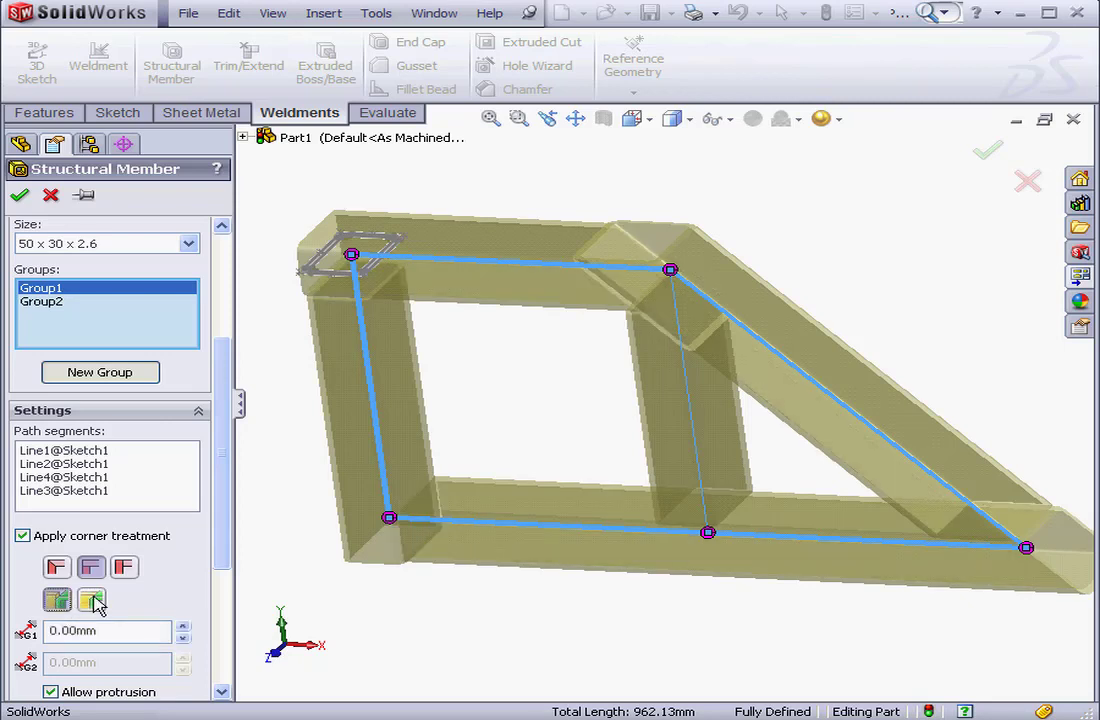
pyautogui.click(93, 601)
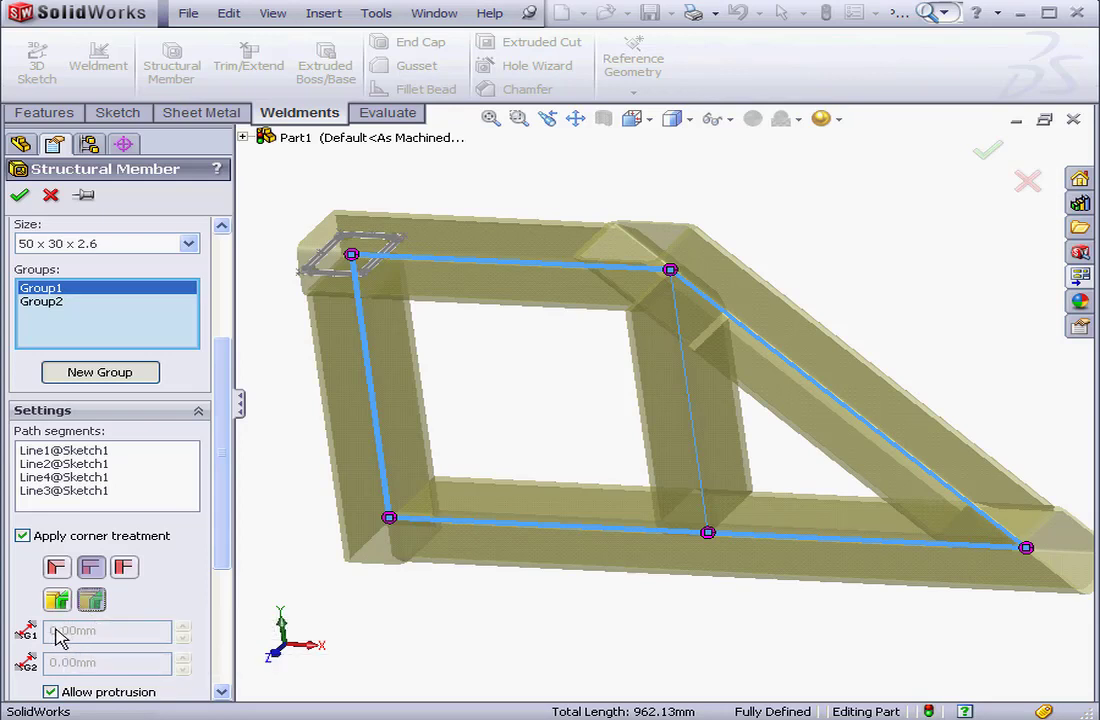
# Return the frame corners to mitred joints with a 5 mm weld gap
pyautogui.click(57, 568)
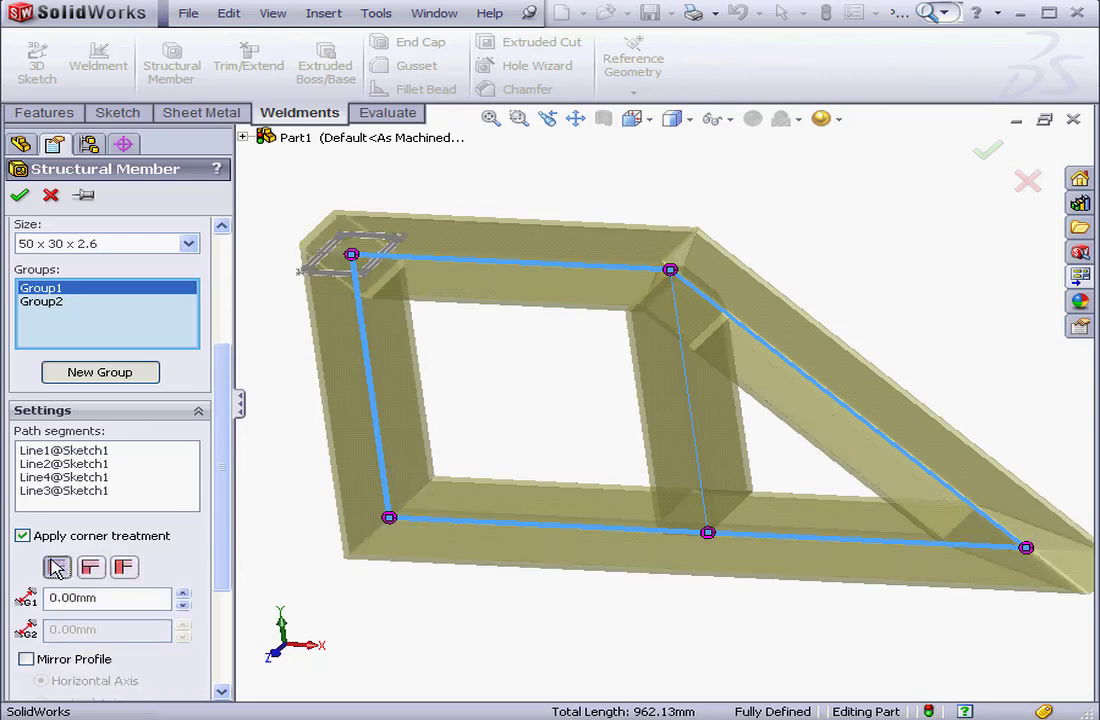
pyautogui.click(278, 652)
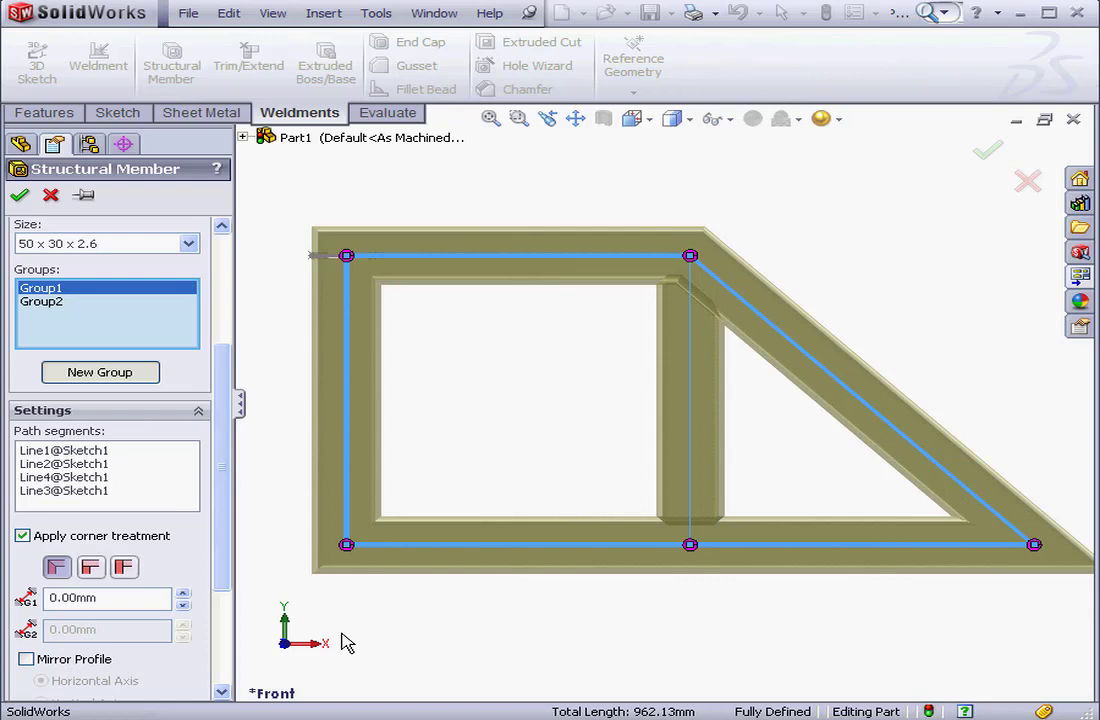
pyautogui.doubleClick(122, 598)
pyautogui.write('5')
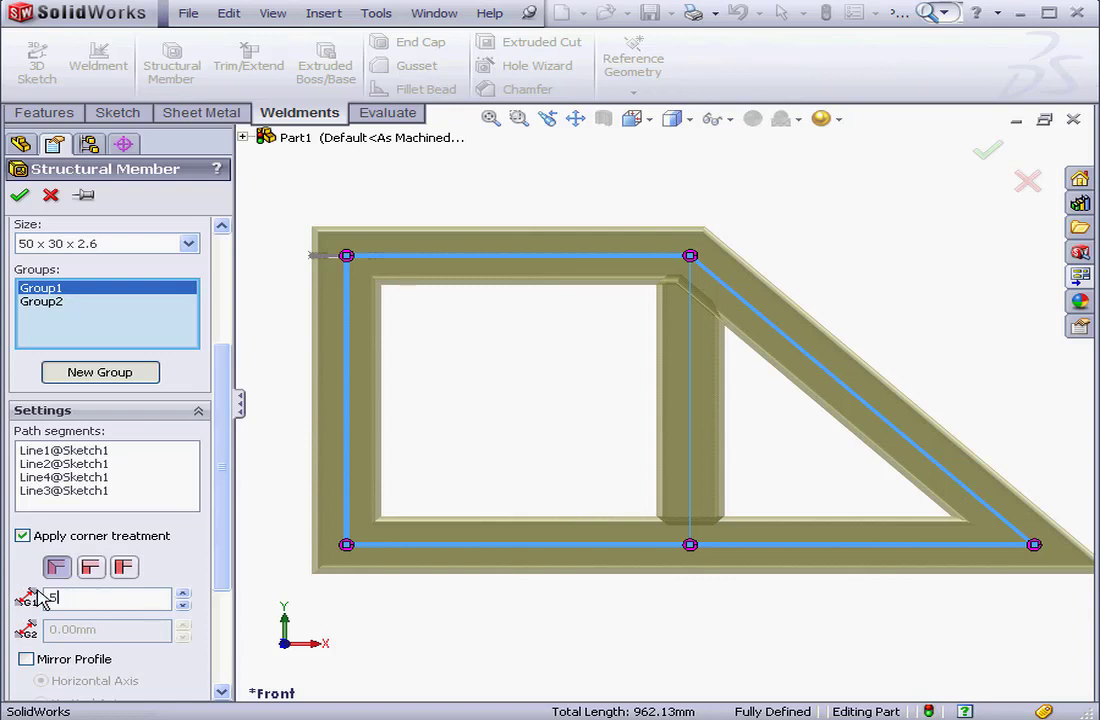
pyautogui.press('Return')
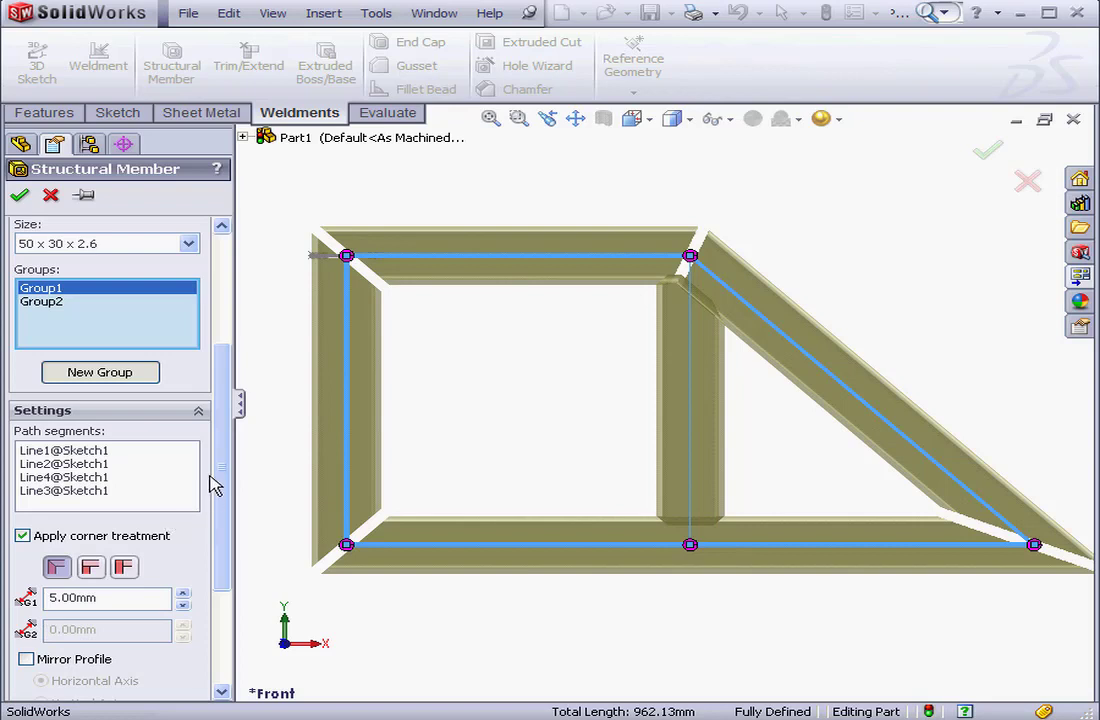
# Give the top-left corner a mitre with a custom weld gap, trying 15 mm then 5 mm
pyautogui.click(346, 256)
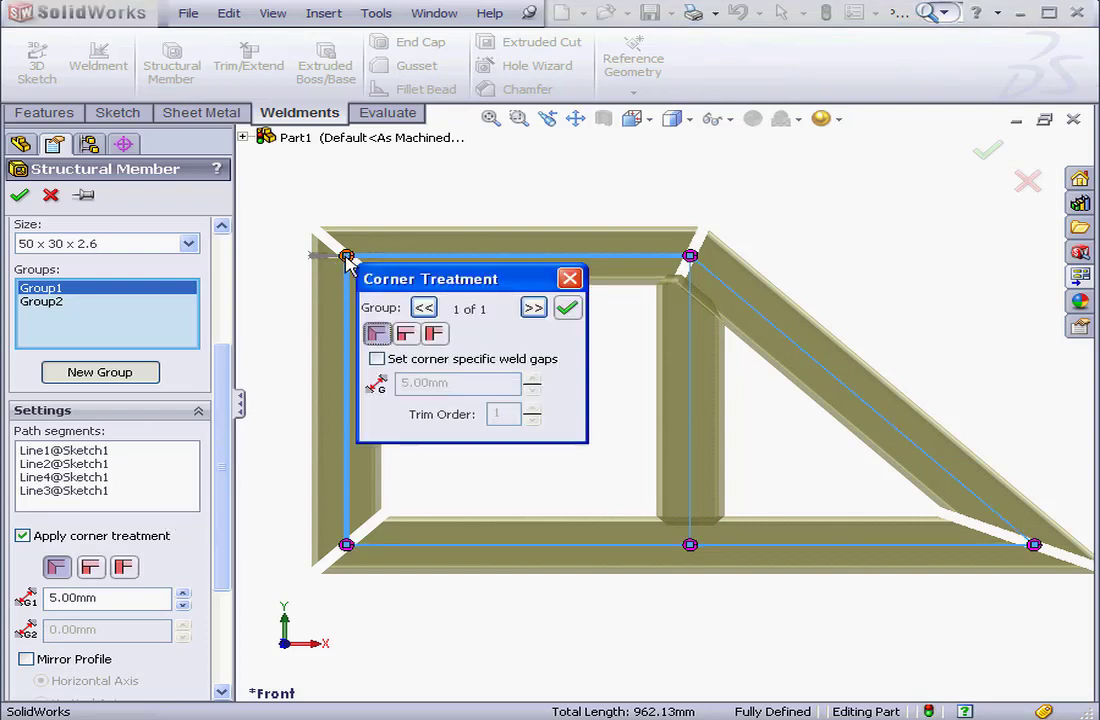
pyautogui.click(406, 335)
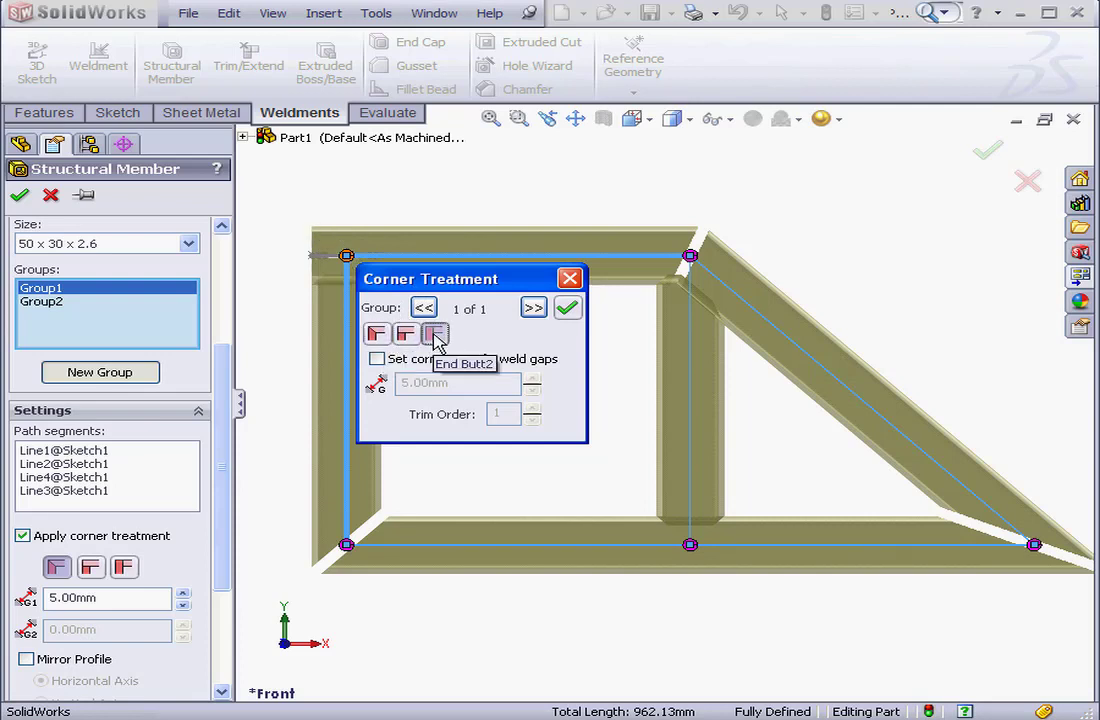
pyautogui.click(437, 335)
pyautogui.moveTo(453, 290); pyautogui.dragTo(514, 327)
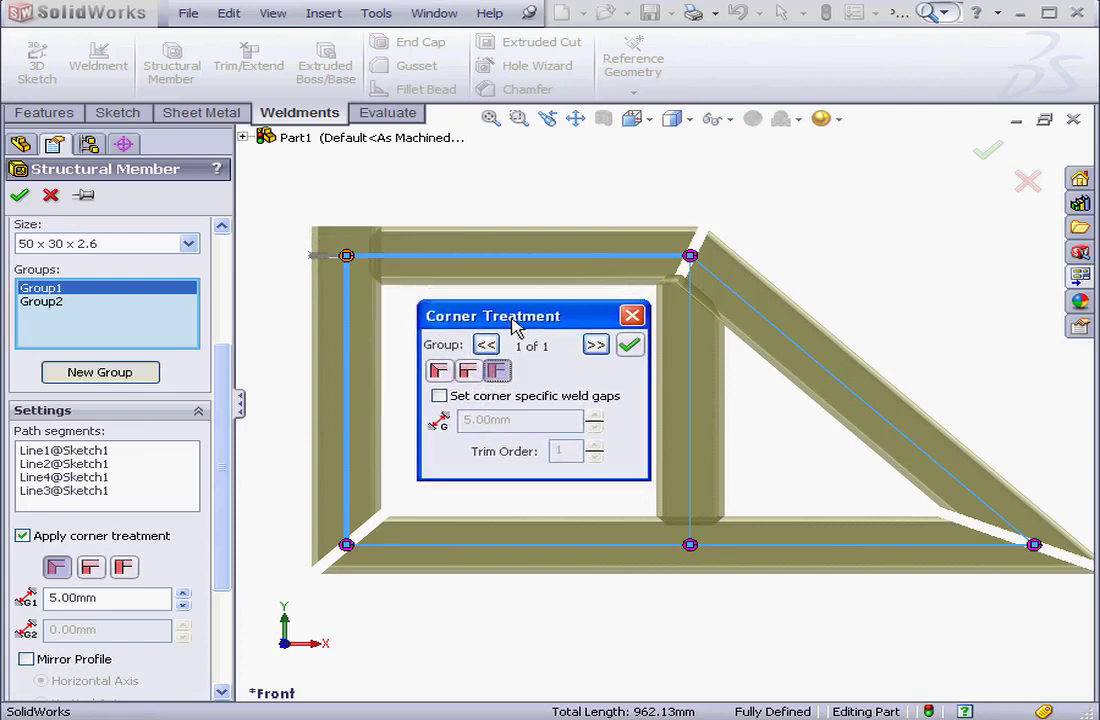
pyautogui.click(439, 397)
pyautogui.click(438, 370)
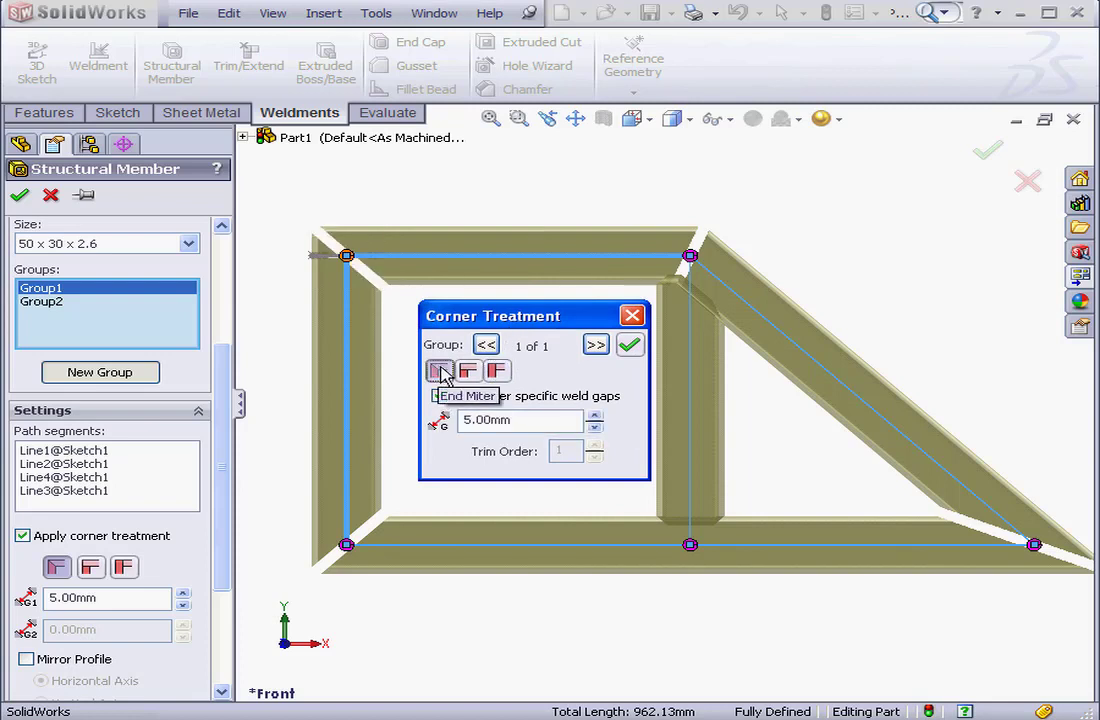
pyautogui.click(596, 415)
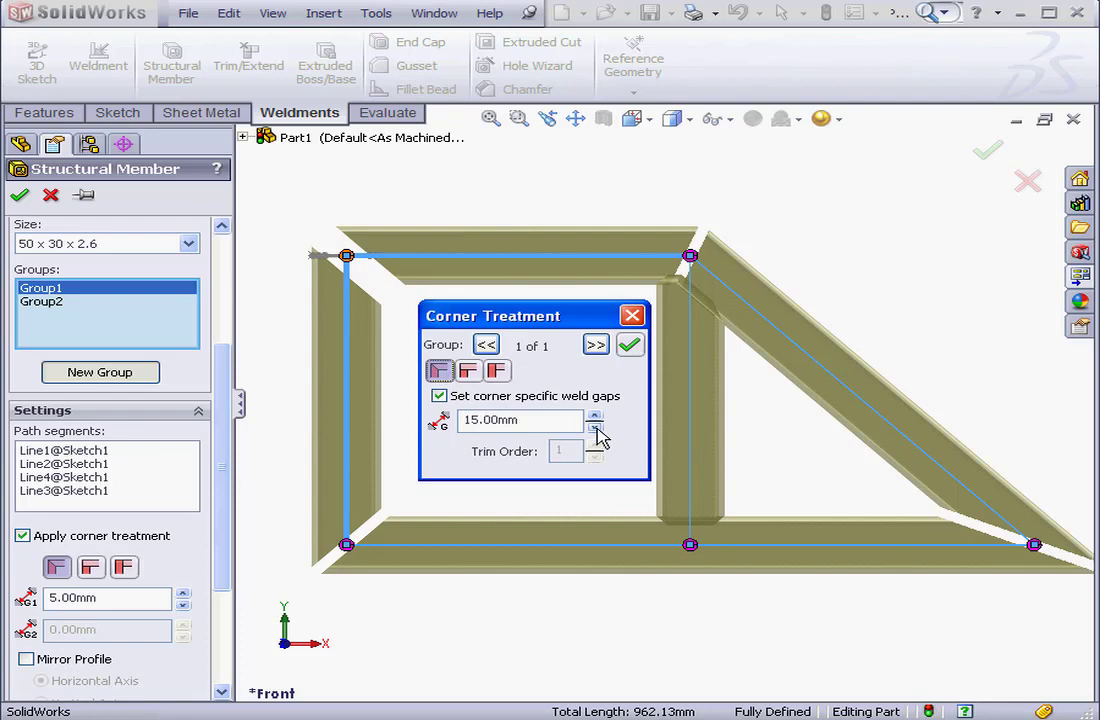
pyautogui.click(596, 428)
pyautogui.click(632, 315)
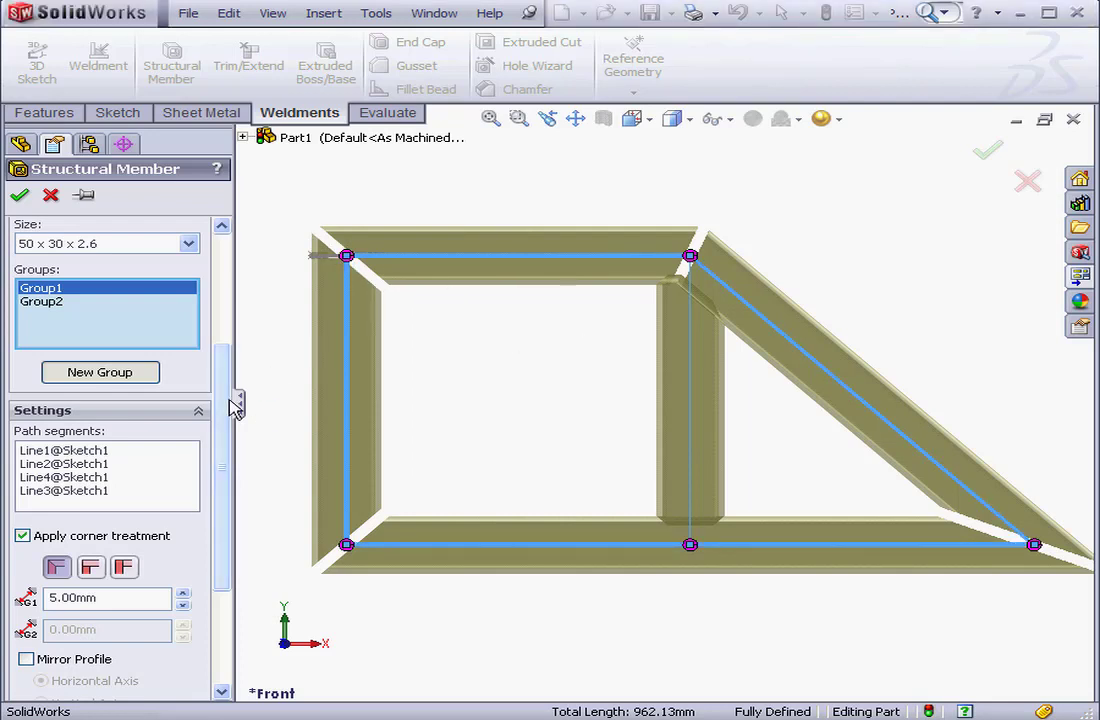
# Try profile rotation angles including 45°, then reset the rotation to 0°
pyautogui.scroll(-3, 228, 420)
pyautogui.click(182, 640)
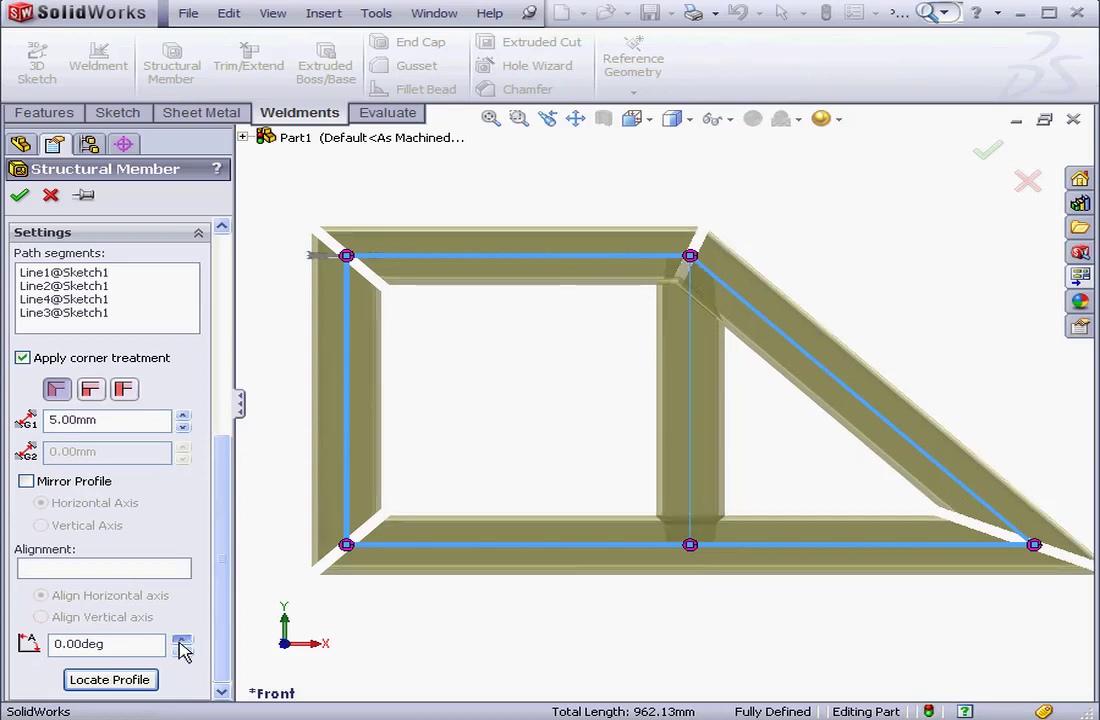
pyautogui.click(182, 640)
pyautogui.click(182, 640)
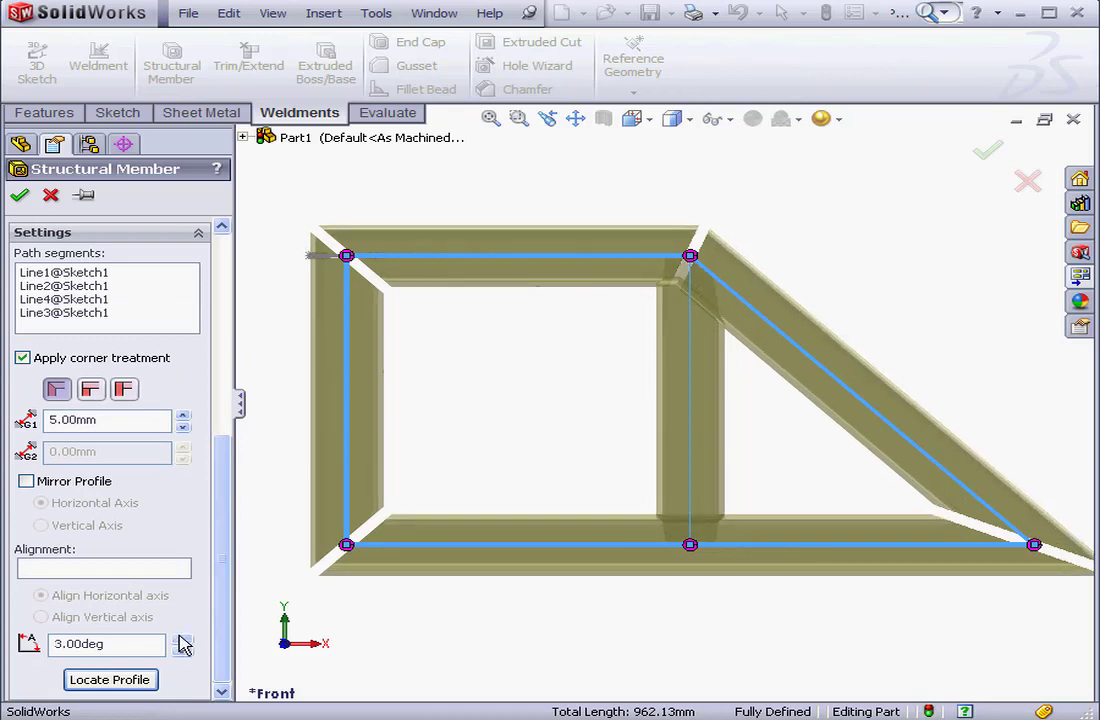
pyautogui.doubleClick(126, 643)
pyautogui.write('45')
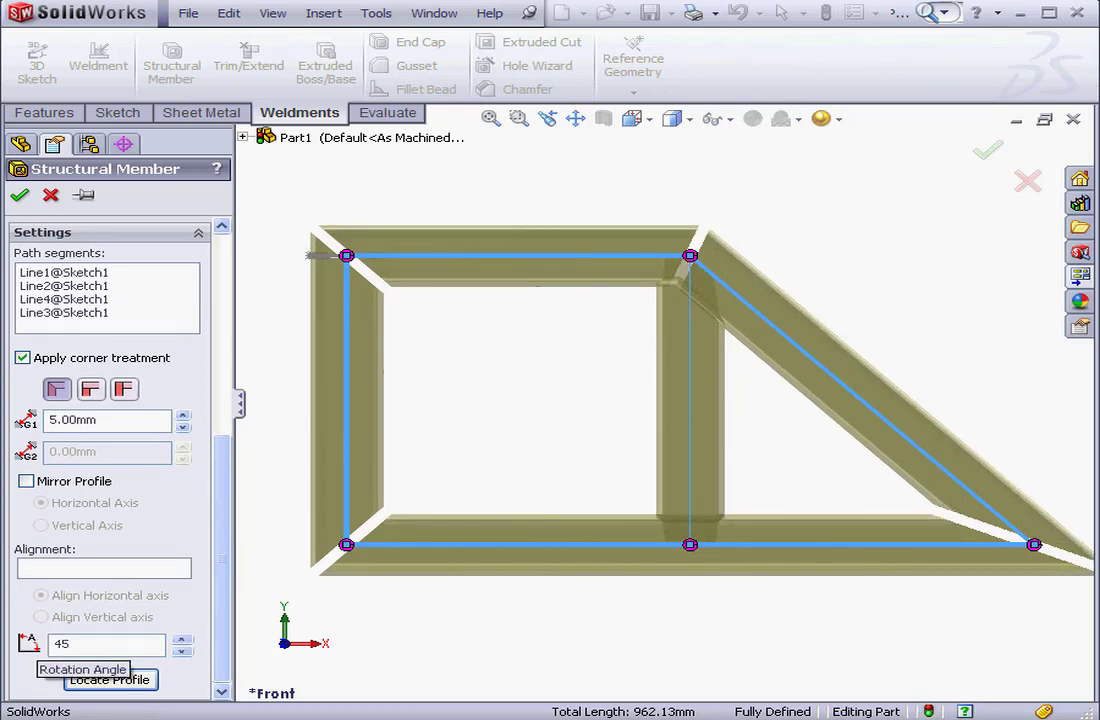
pyautogui.press('Return')
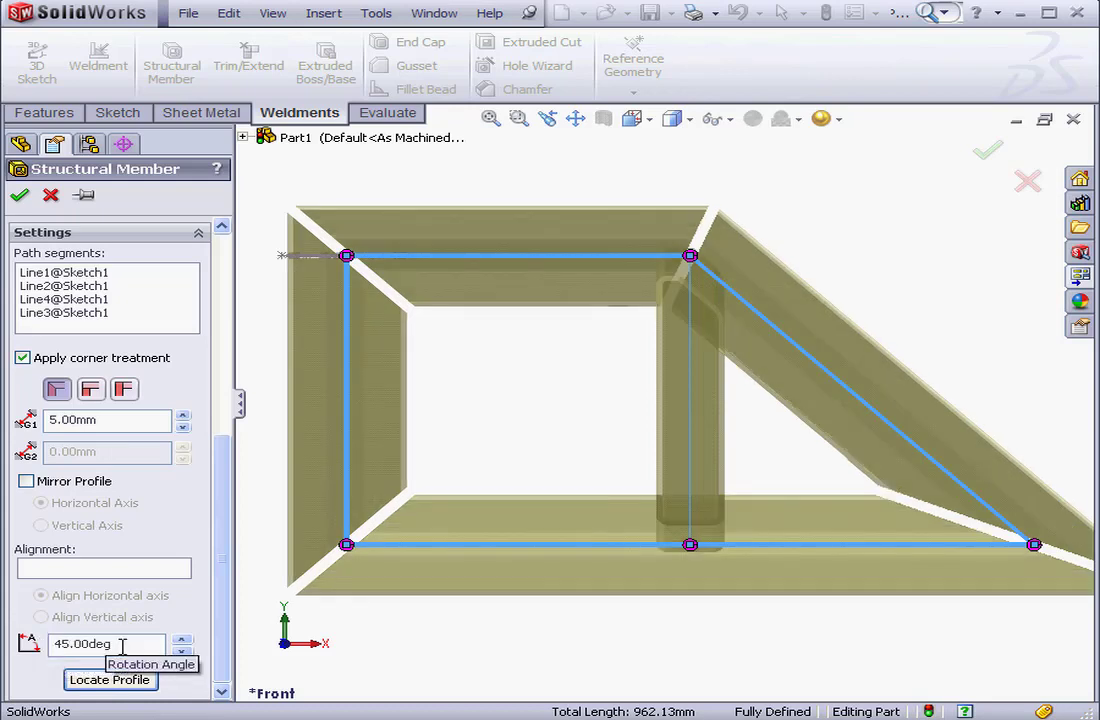
pyautogui.moveTo(126, 643); pyautogui.dragTo(62, 643)
pyautogui.write('0')
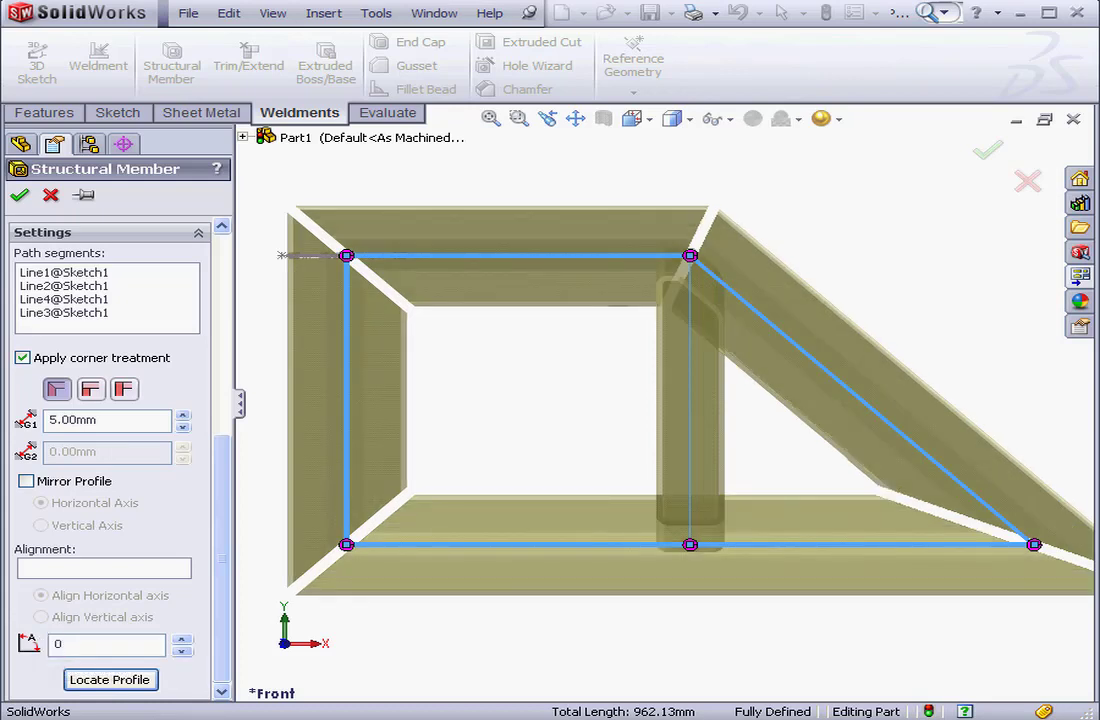
pyautogui.press('Return')
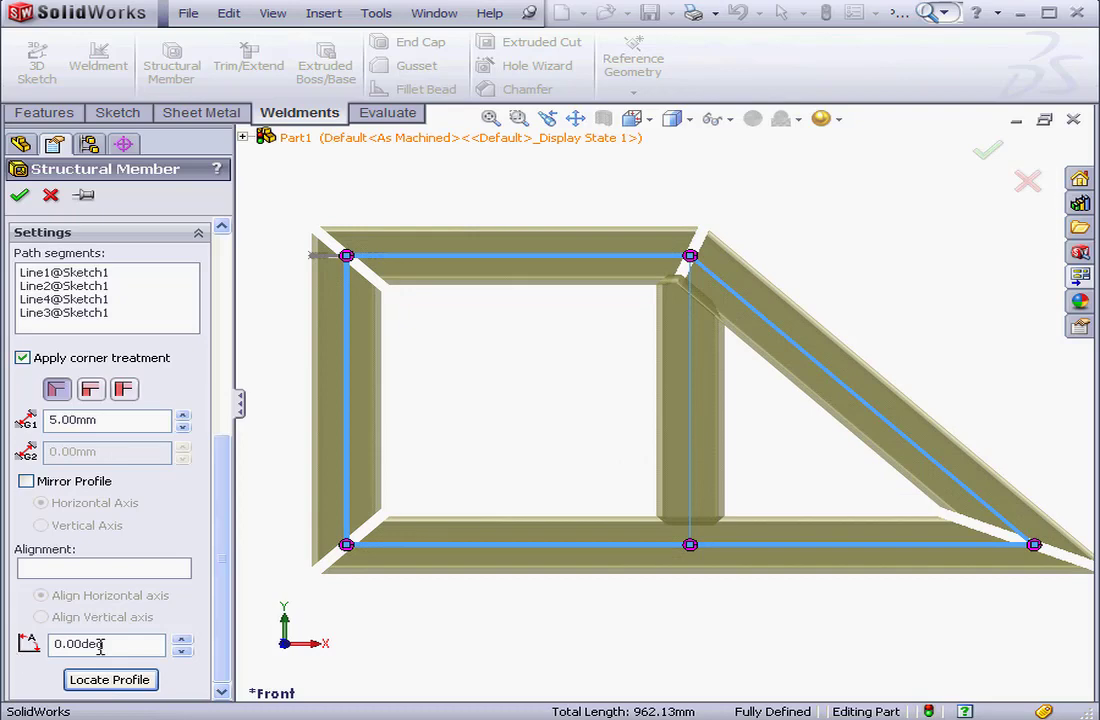
# Locate the profile on the path and view the whole frame from the front
pyautogui.click(133, 680)
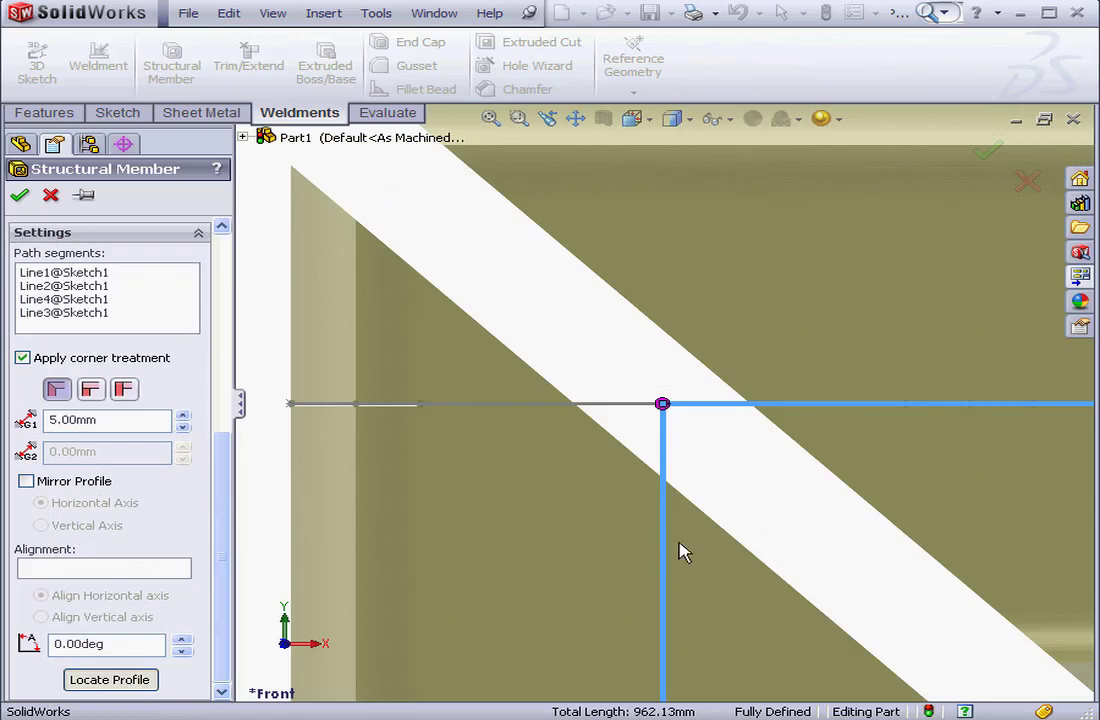
pyautogui.scroll(3, 776, 405)
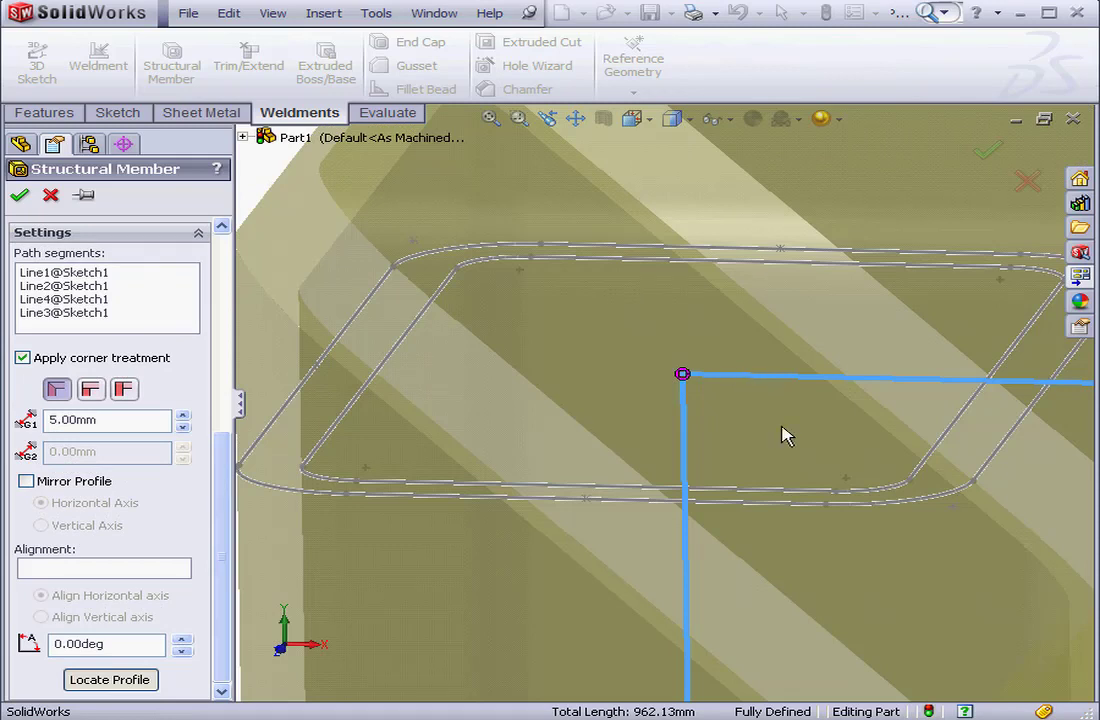
pyautogui.scroll(-3, 970, 514)
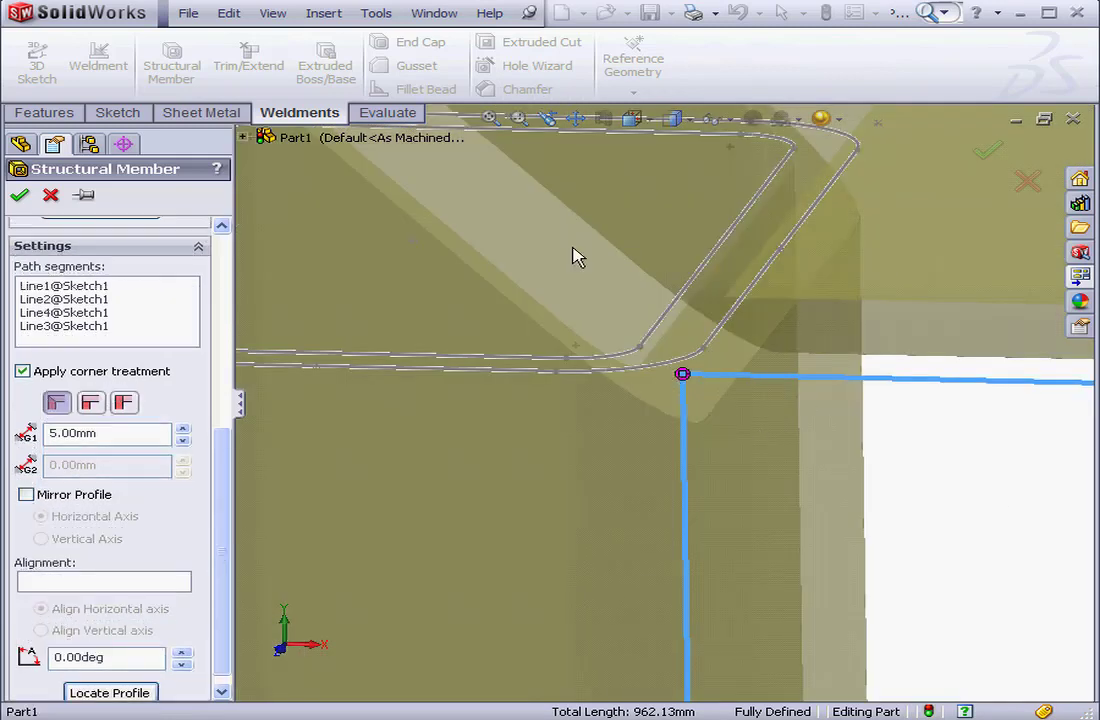
pyautogui.click(491, 117)
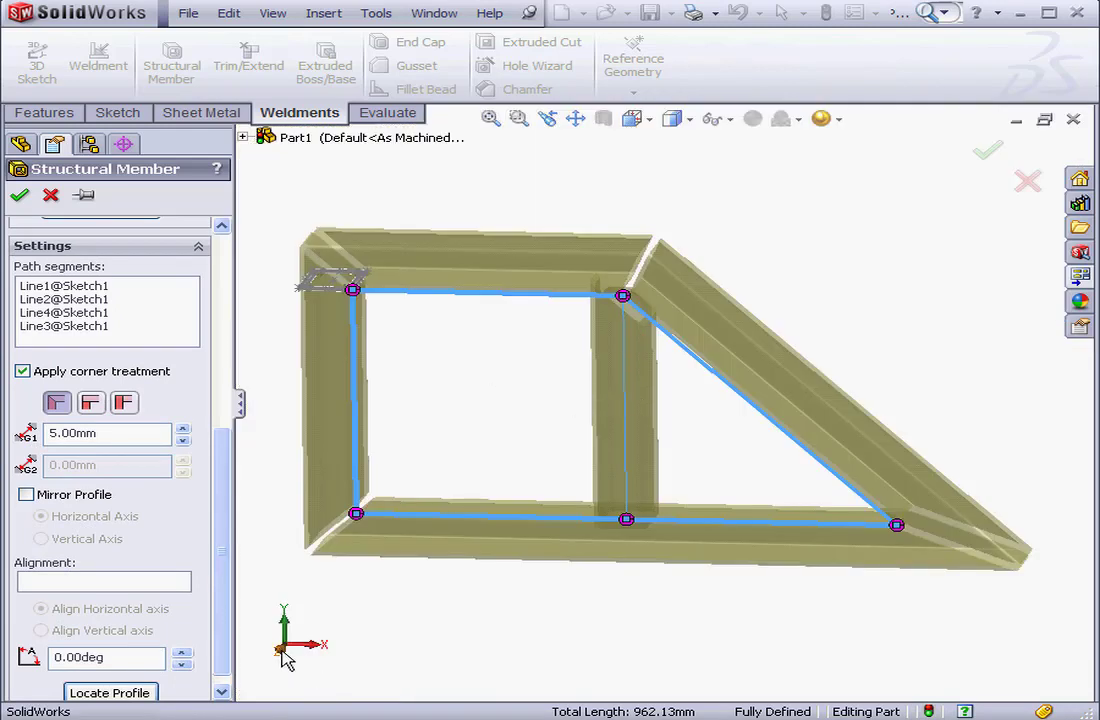
pyautogui.hotkey('ctrl', '1')
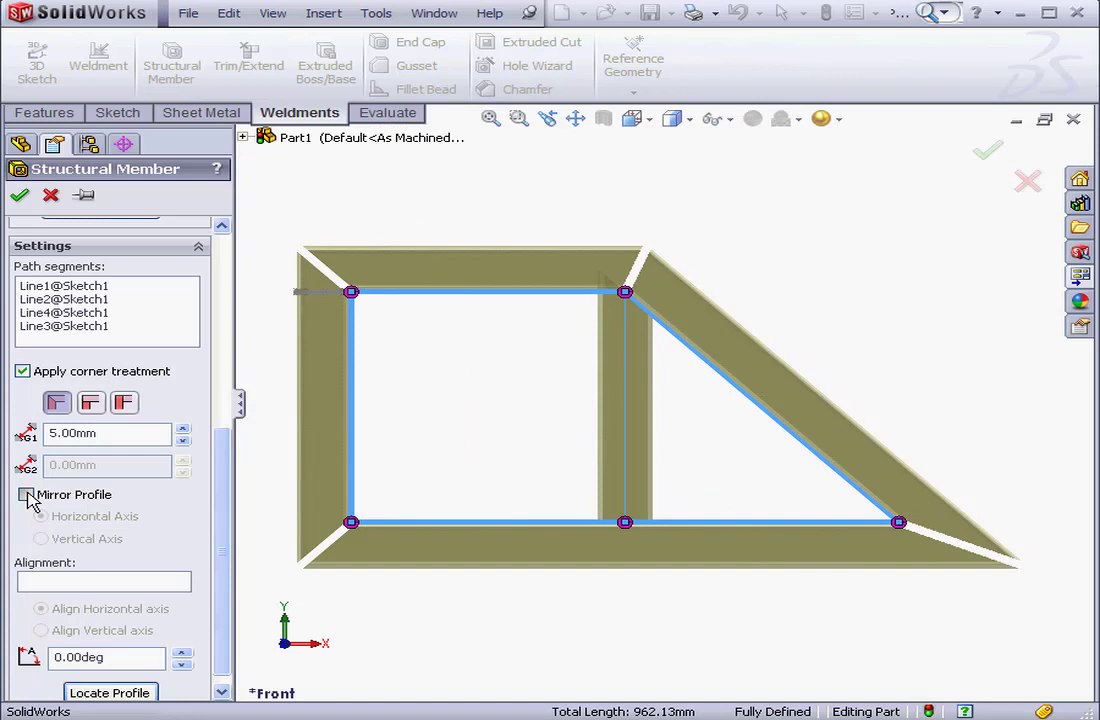
# Try mirroring the profile about the vertical and horizontal axes, then leave it unmirrored
pyautogui.click(25, 494)
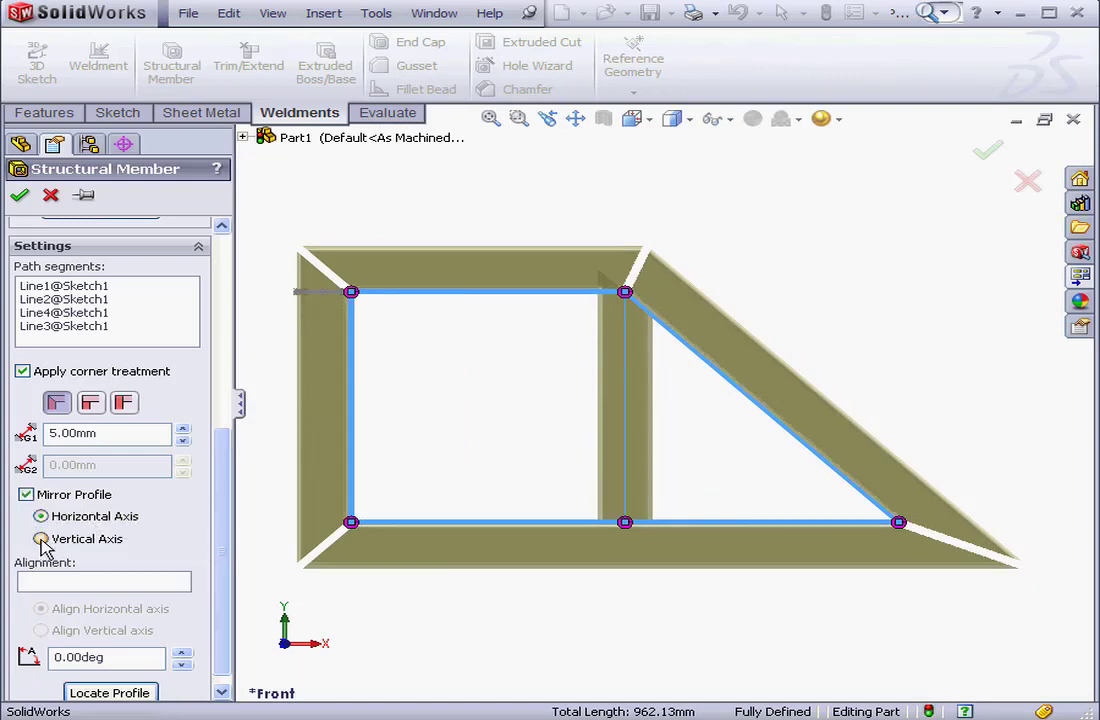
pyautogui.click(40, 539)
pyautogui.click(41, 517)
pyautogui.click(26, 494)
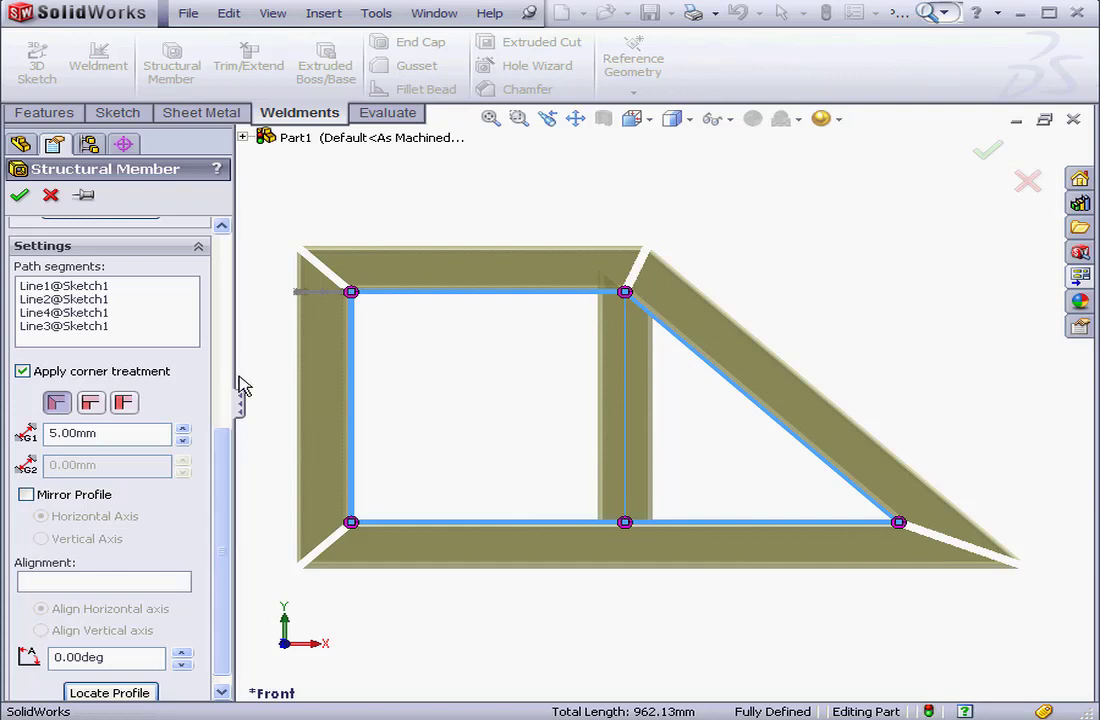
# Build the structural members, expand Structural Member1, and reopen Sketch1 for editing
pyautogui.click(20, 197)
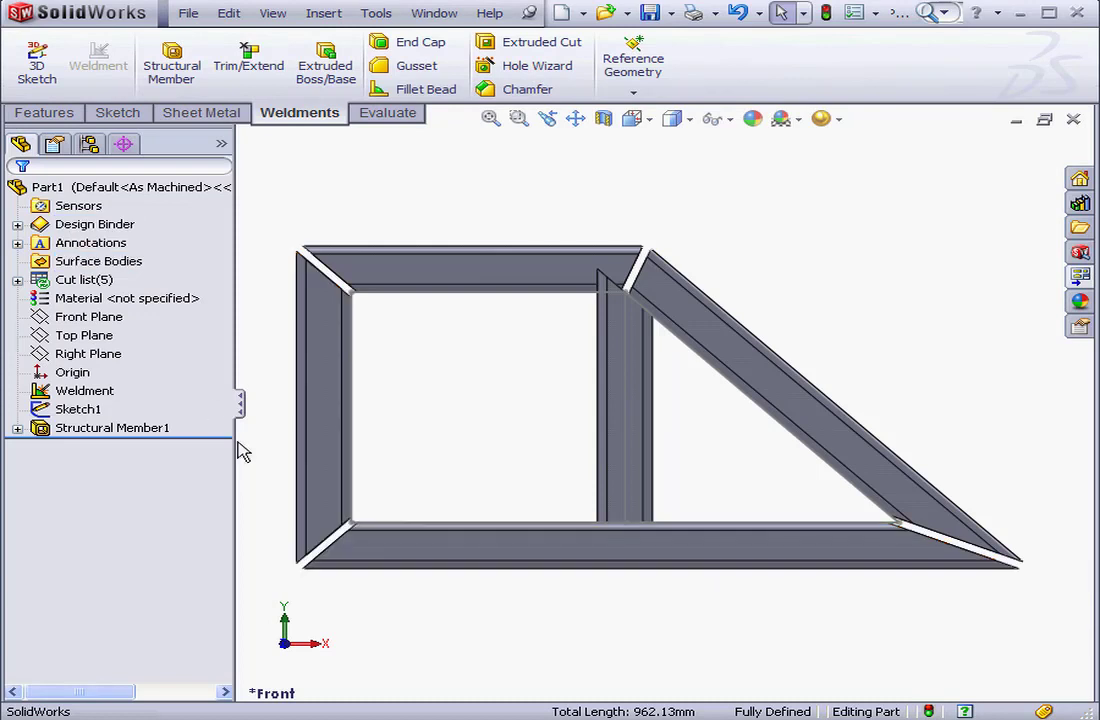
pyautogui.click(17, 428)
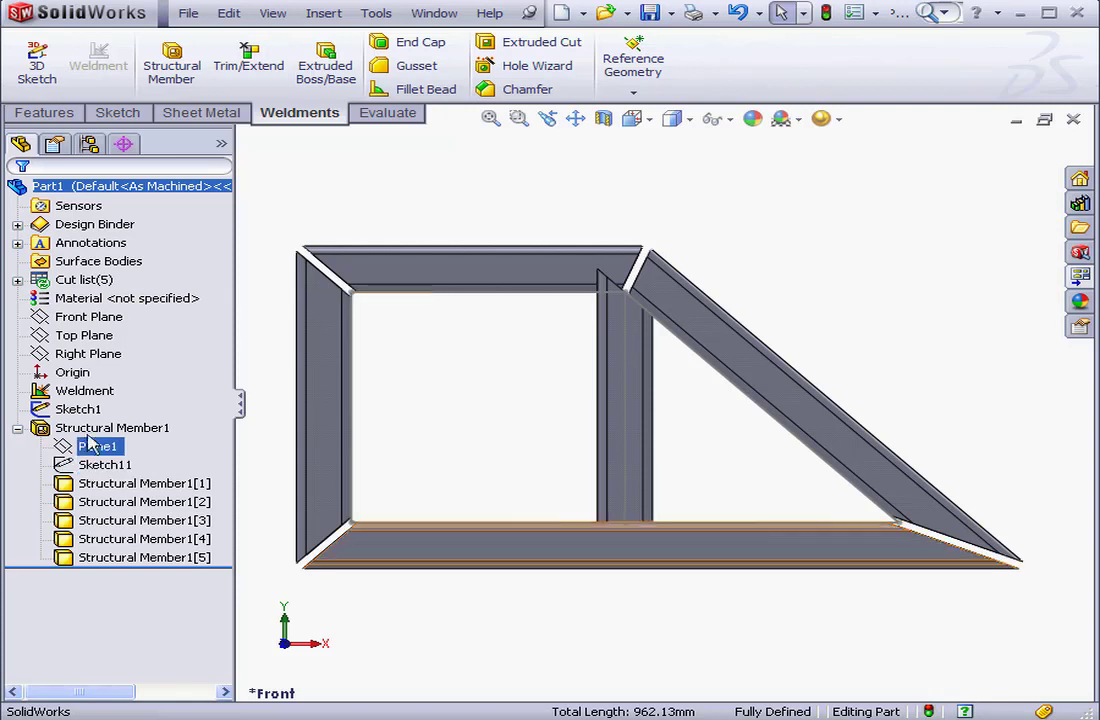
pyautogui.rightClick(80, 409)
pyautogui.click(86, 353)
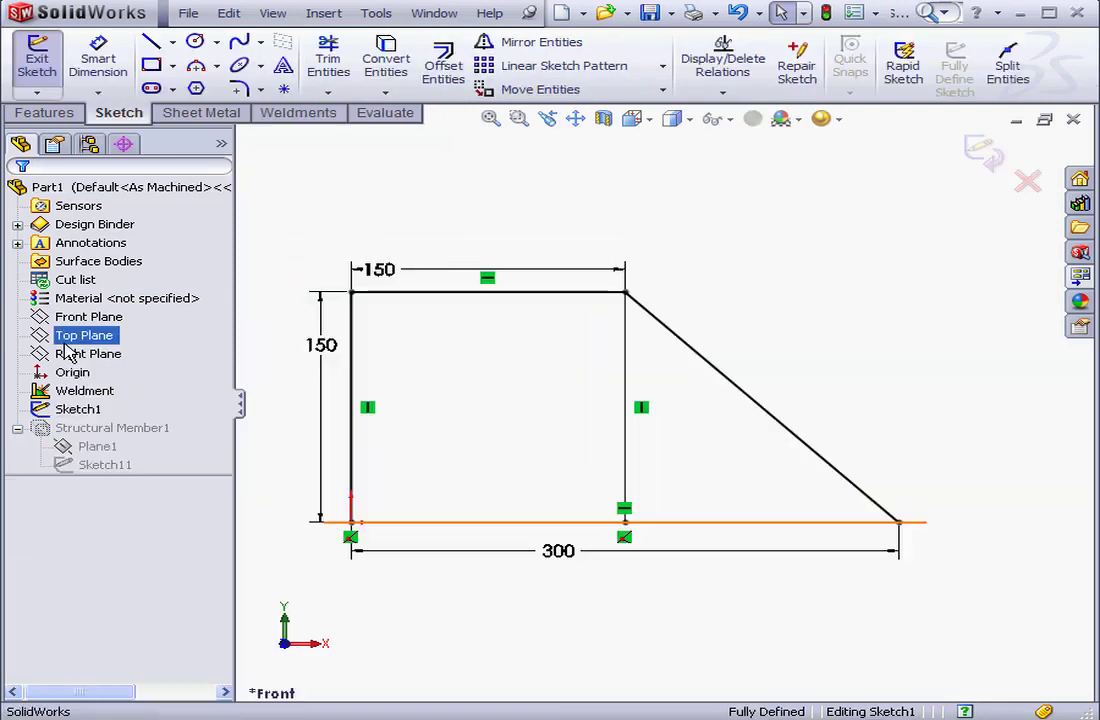
# Draw a horizontal line from the left edge's midpoint to the middle vertical, then start a slanted line at the top-right corner
pyautogui.click(151, 41)
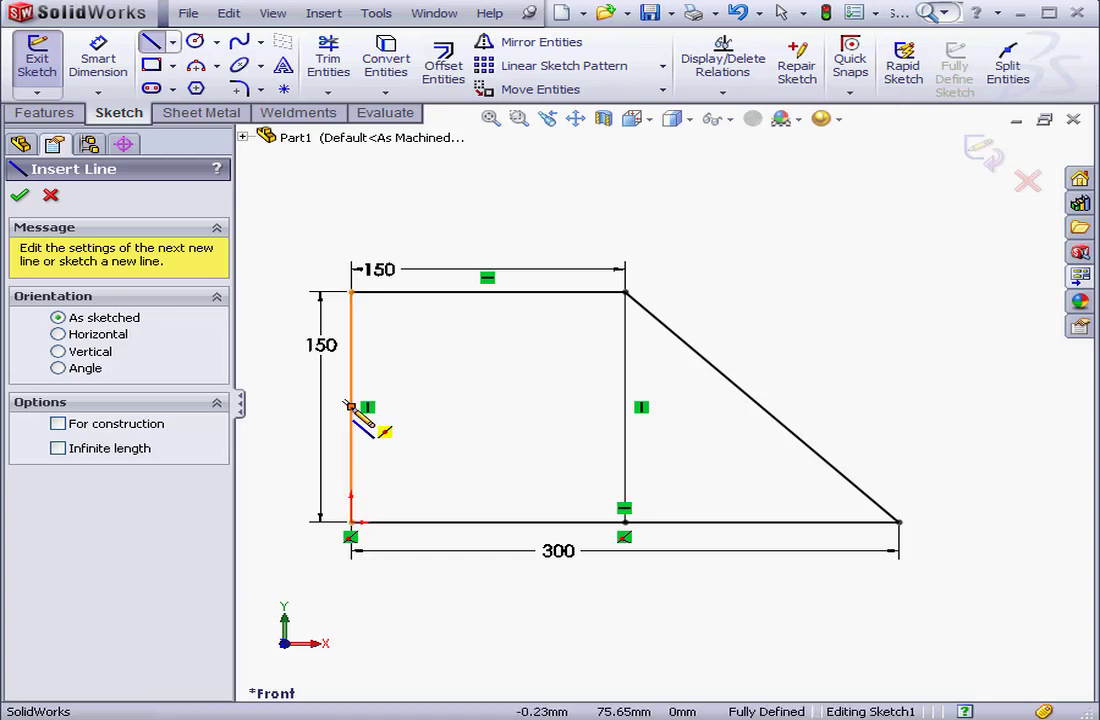
pyautogui.click(353, 407)
pyautogui.click(625, 406)
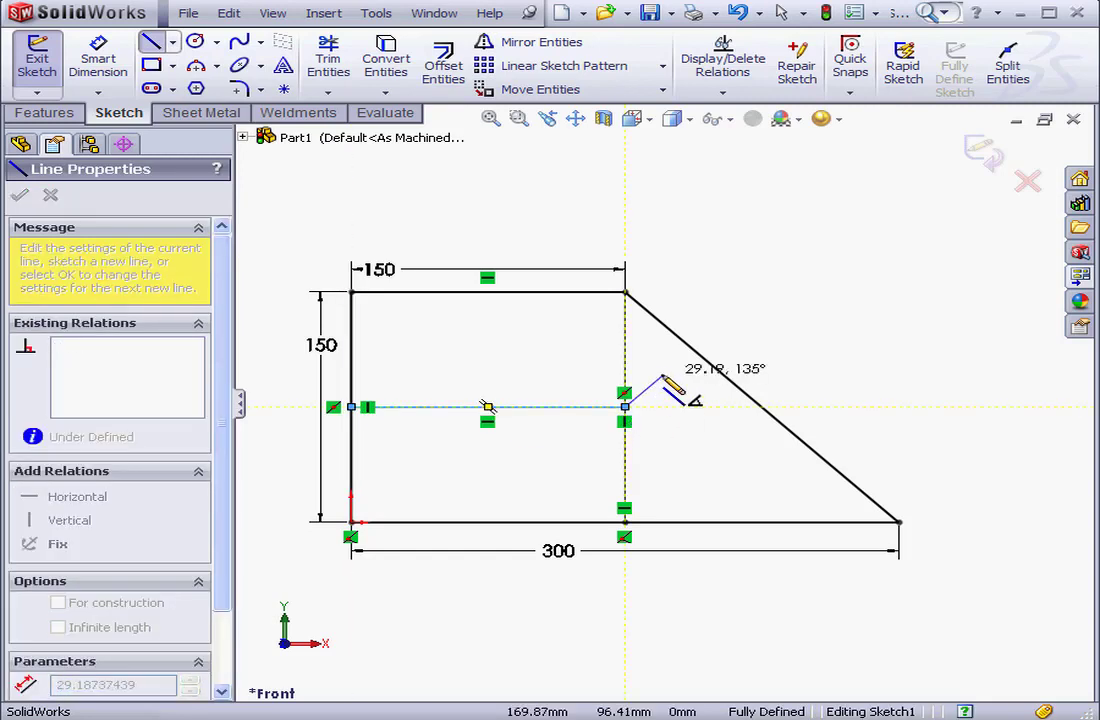
pyautogui.rightClick(666, 378)
pyautogui.click(712, 410)
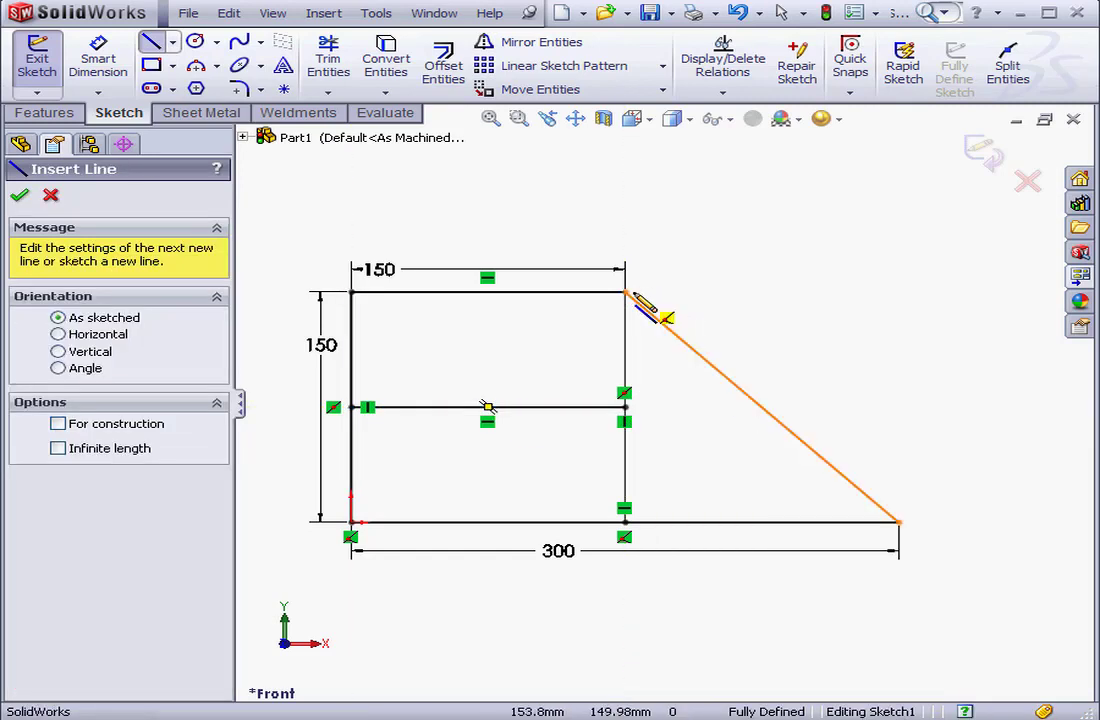
pyautogui.click(625, 292)
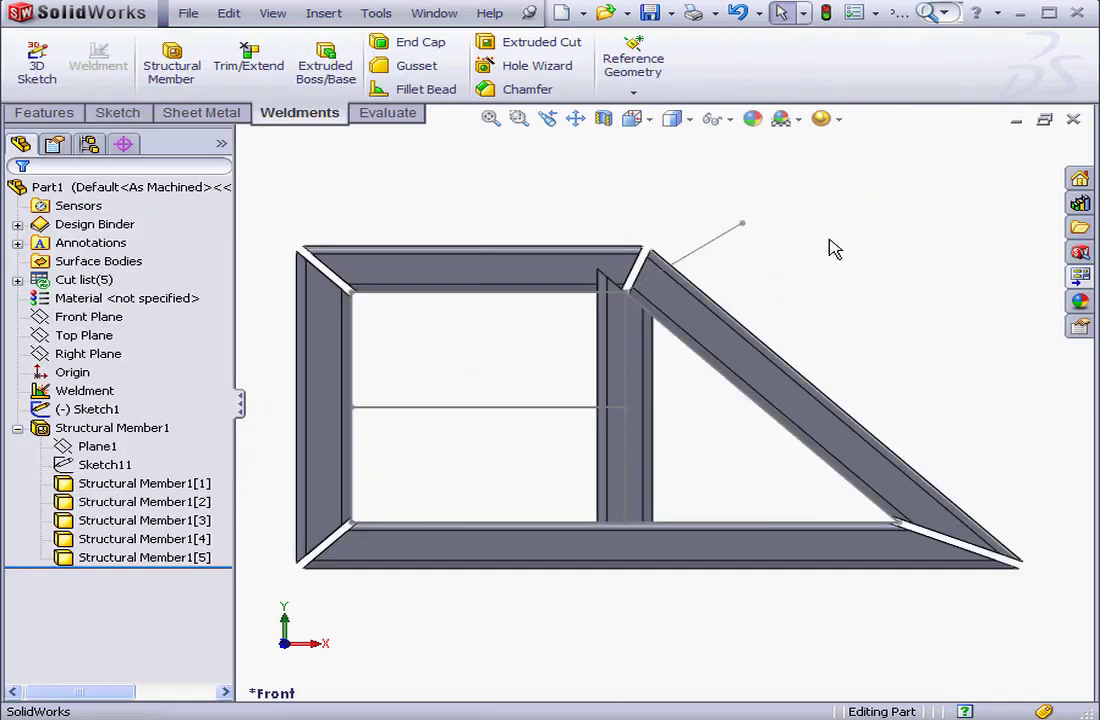
# Edit Structural Member1 and add the slanted sketch line to Group2
pyautogui.rightClick(163, 430)
pyautogui.click(177, 364)
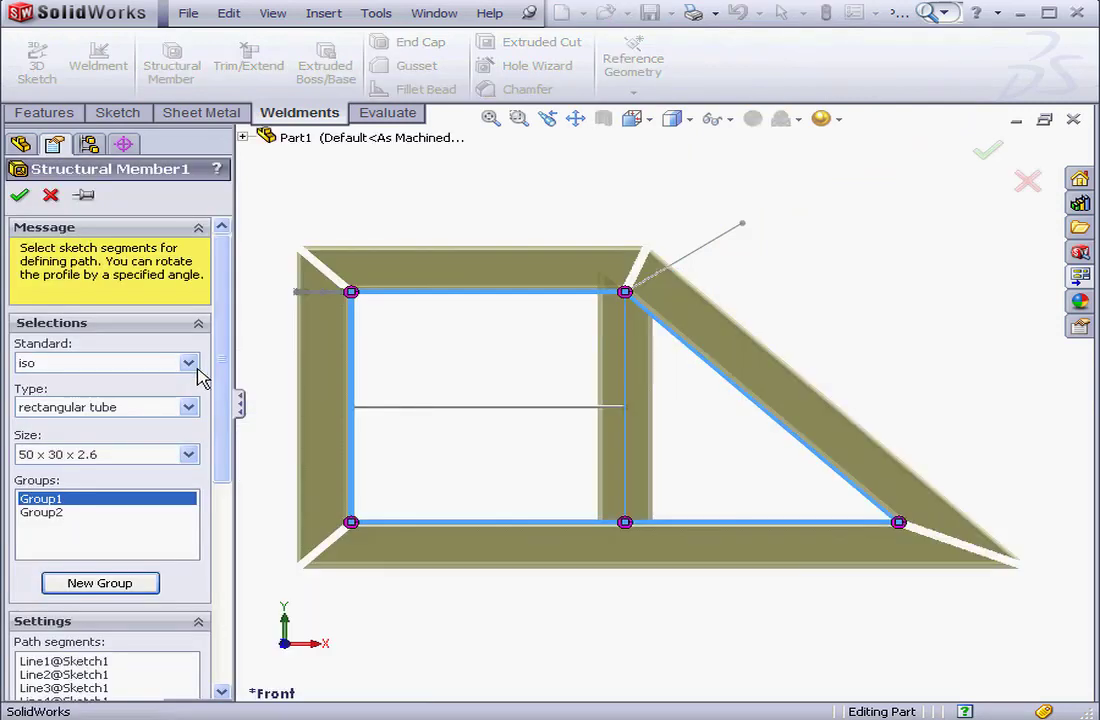
pyautogui.scroll(-2, 225, 497)
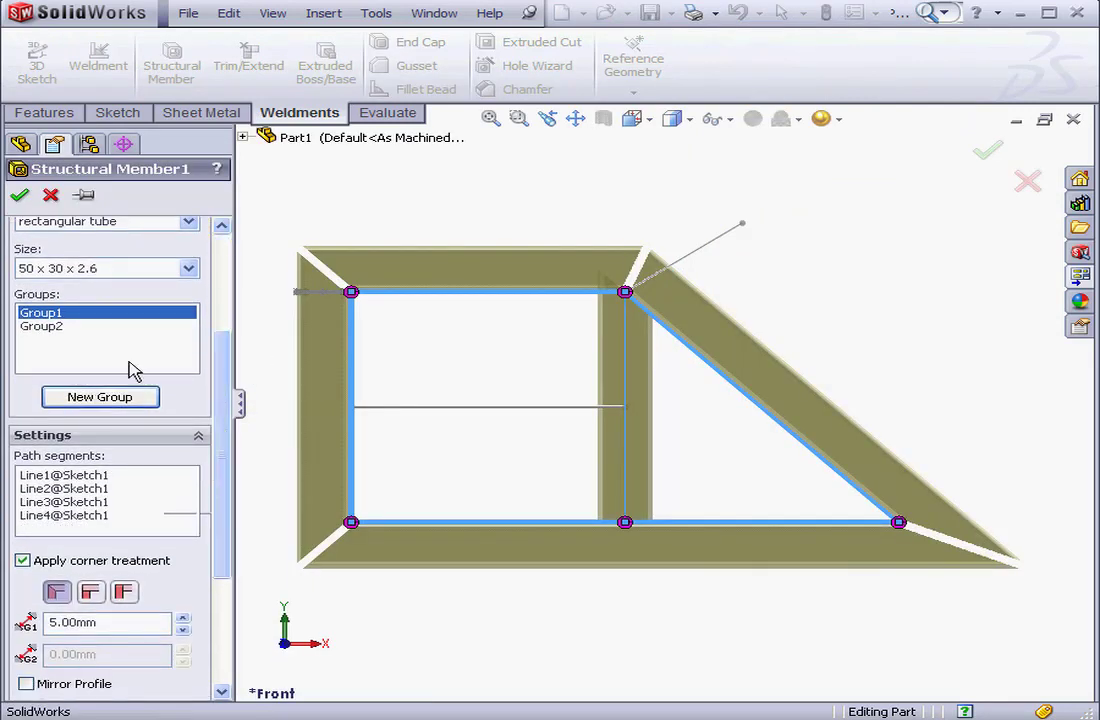
pyautogui.click(50, 327)
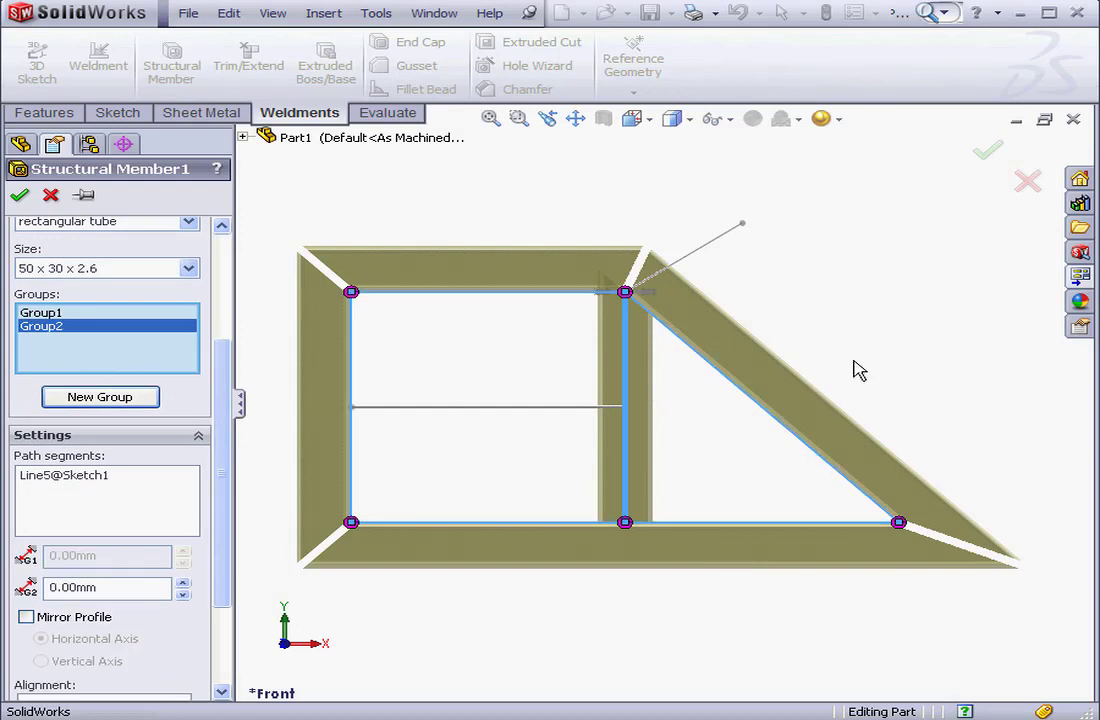
pyautogui.click(734, 234)
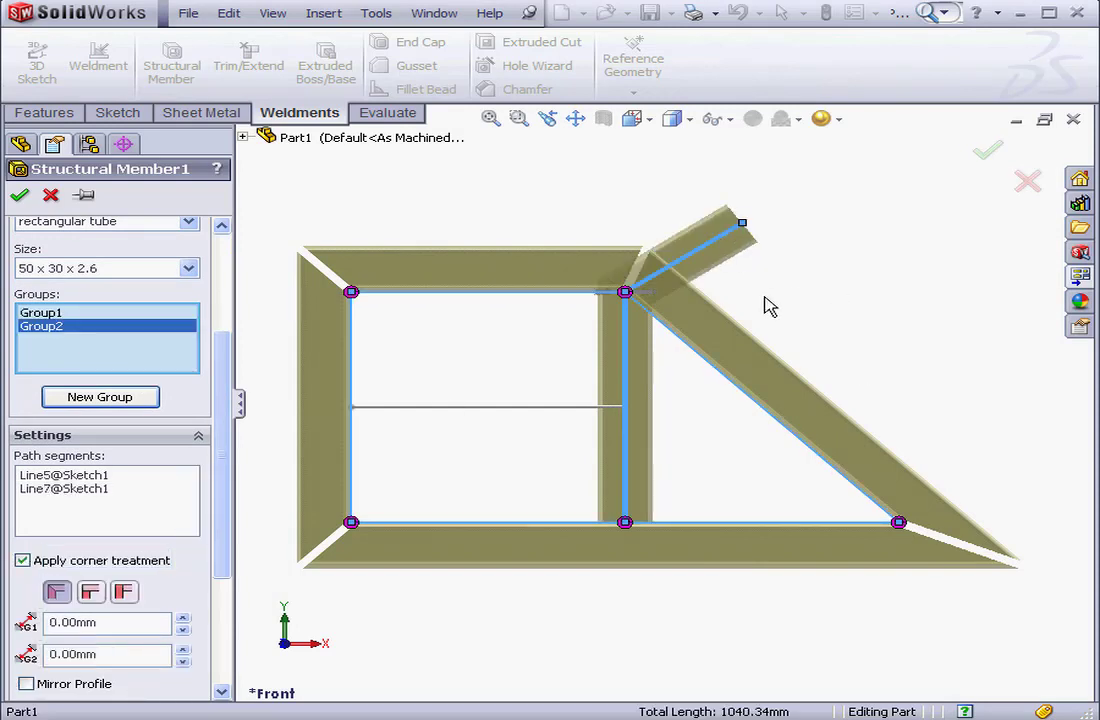
# Create a new Group3 tubing the middle horizontal line, viewed obliquely
pyautogui.click(140, 396)
pyautogui.click(490, 408)
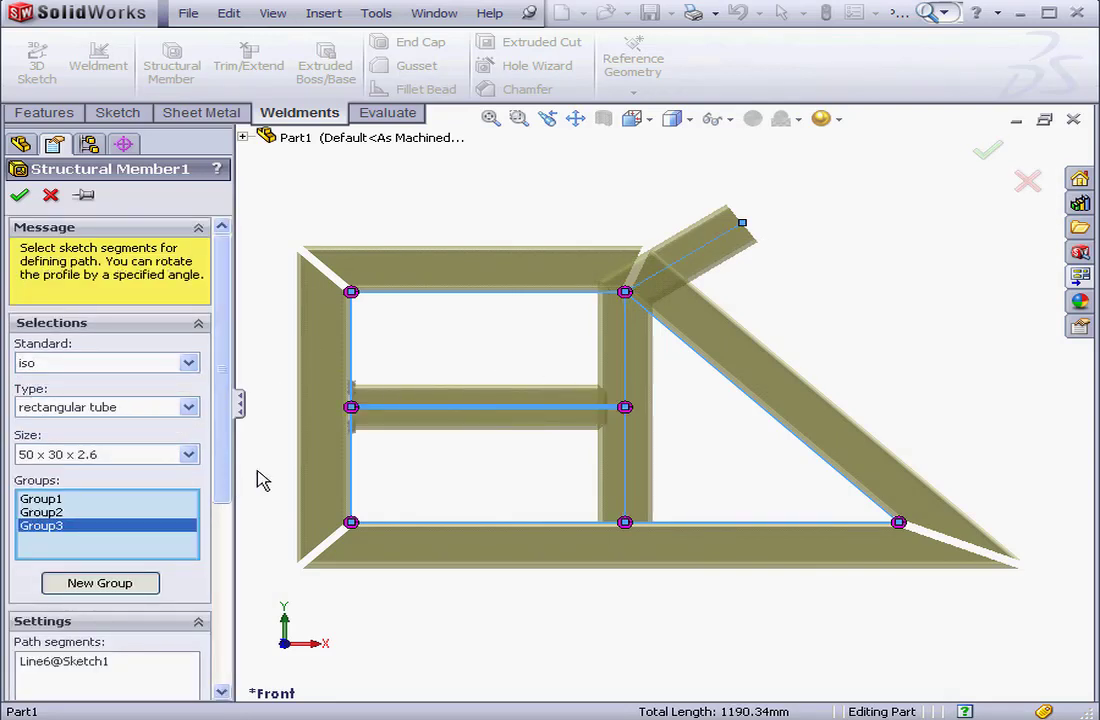
pyautogui.moveTo(659, 408); pyautogui.dragTo(628, 469, button='middle')
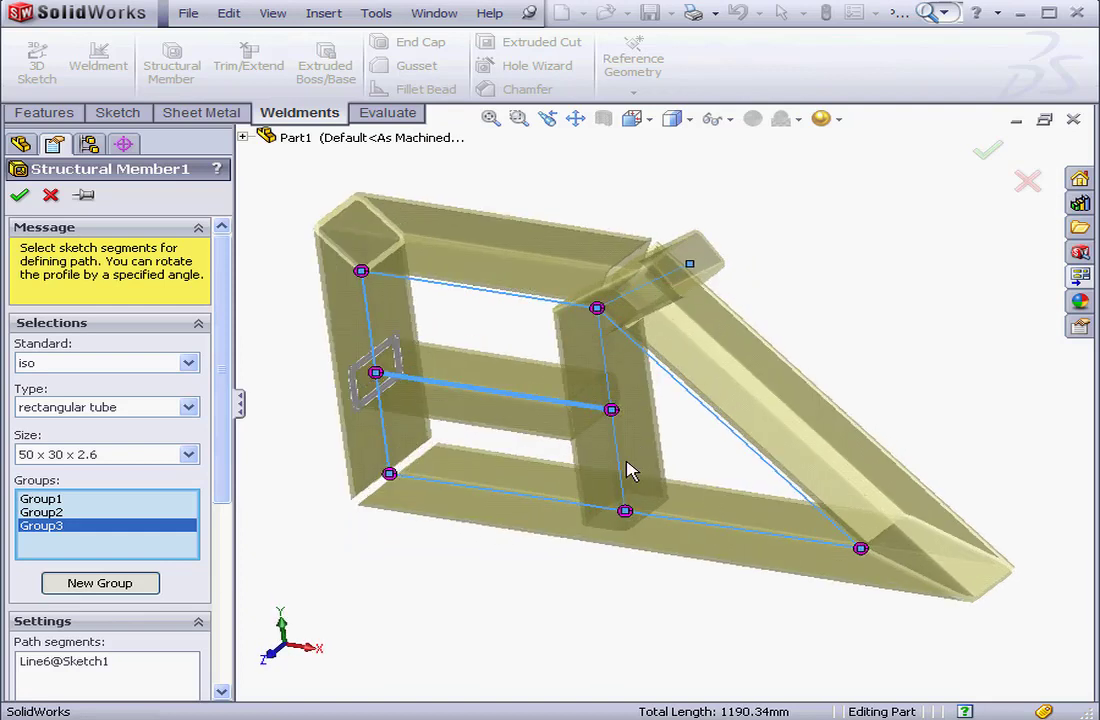
# In the front view, set Group1's corner treatment to End Butt, keeping the 5.00mm gap
pyautogui.click(49, 498)
pyautogui.moveTo(224, 470); pyautogui.dragTo(229, 688)
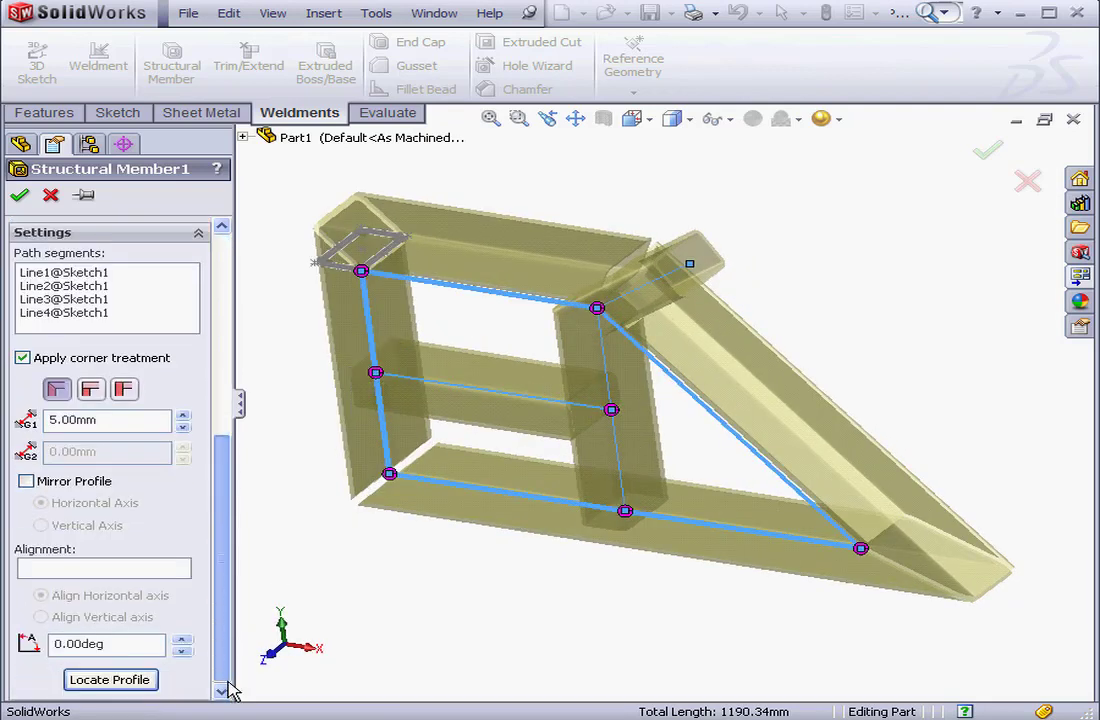
pyautogui.click(137, 681)
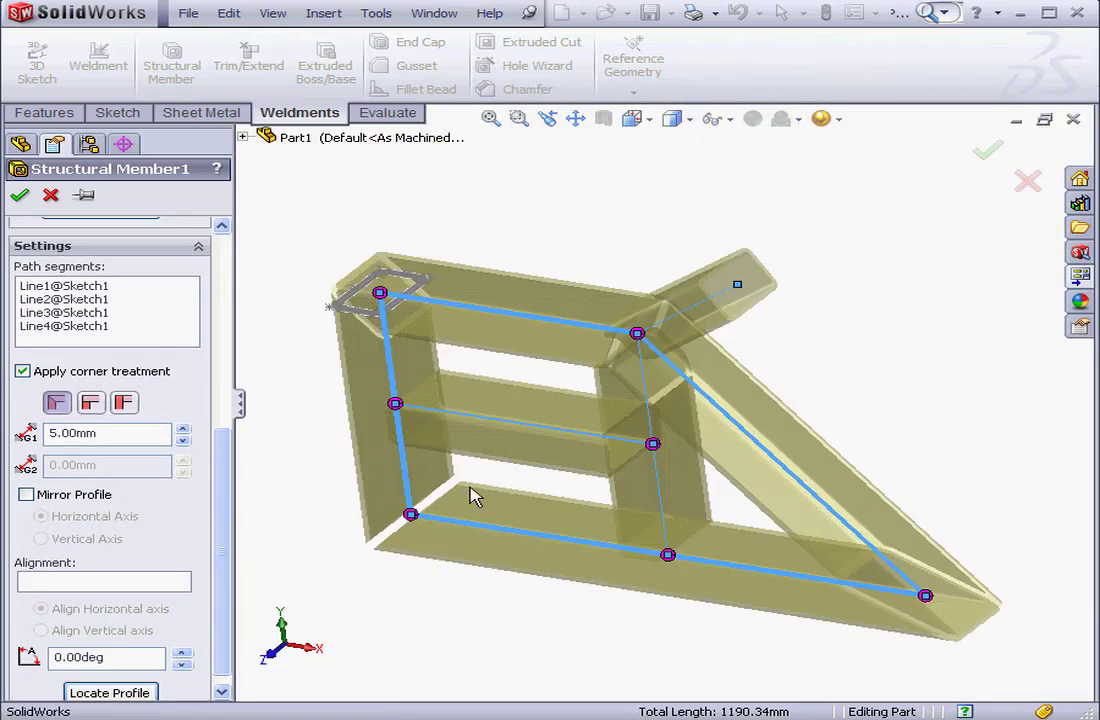
pyautogui.hotkey('ctrl', '1')
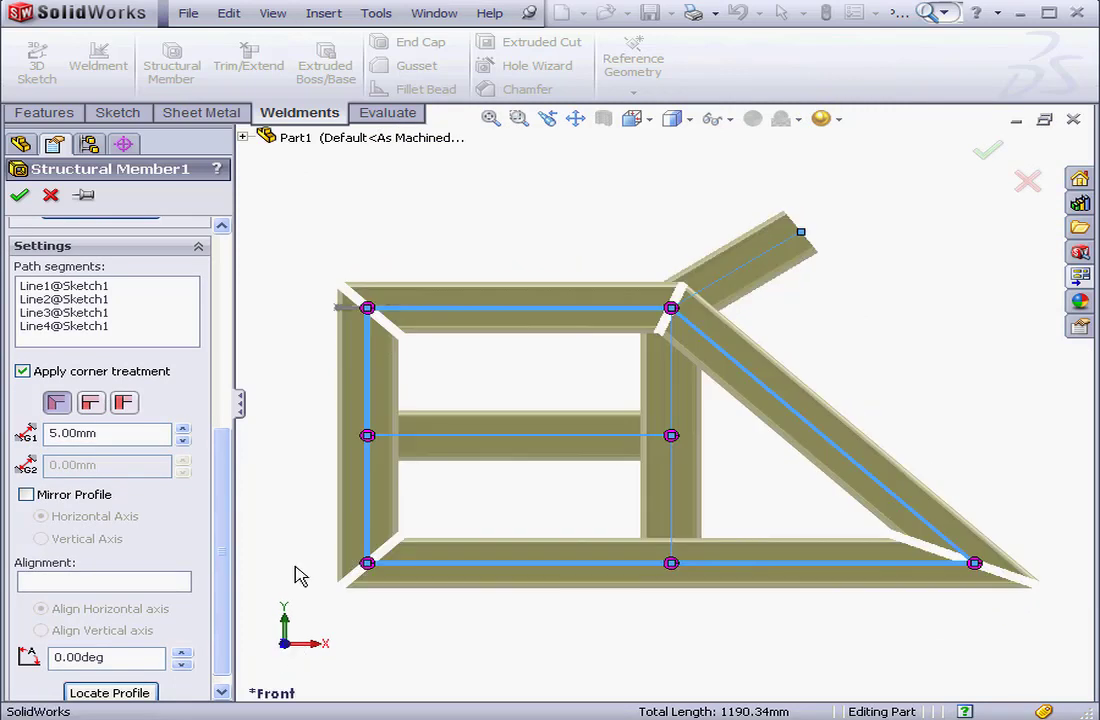
pyautogui.click(90, 402)
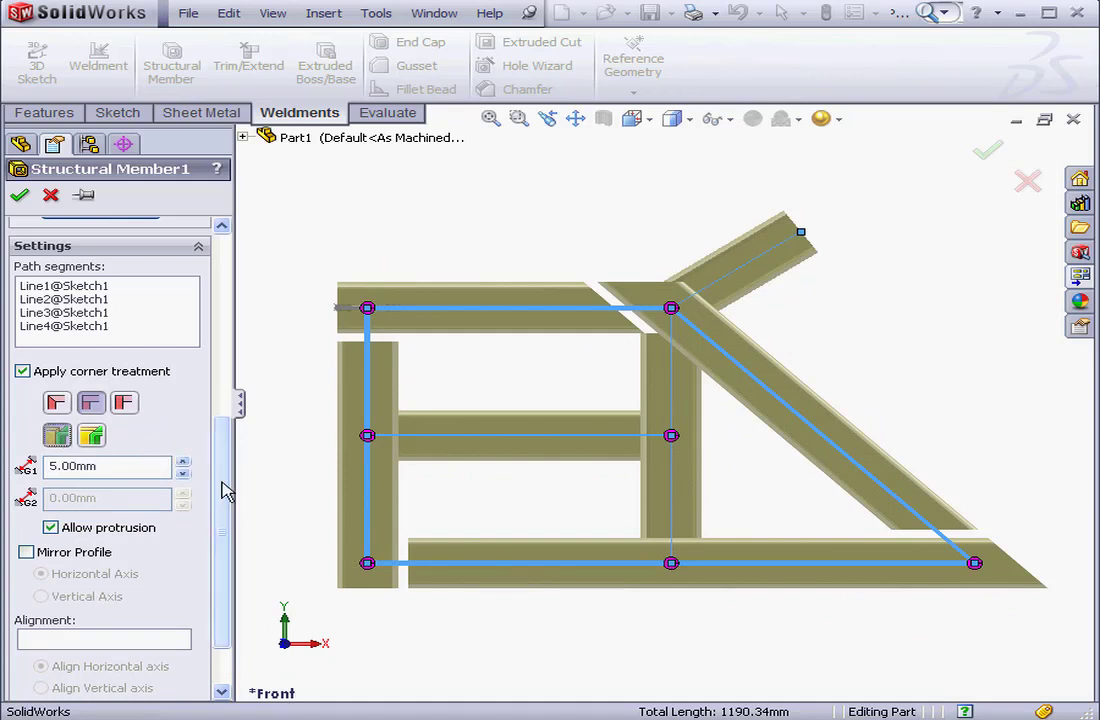
pyautogui.moveTo(228, 486); pyautogui.dragTo(162, 376)
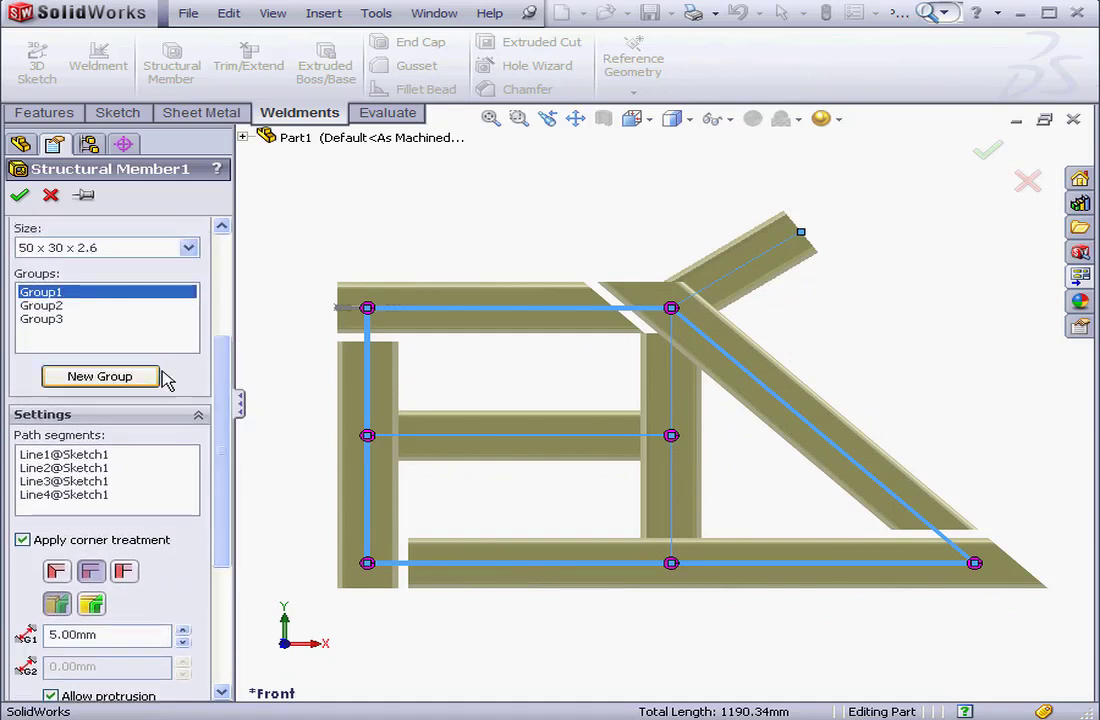
# Set Group2's trim gap to 10.00mm
pyautogui.click(48, 306)
pyautogui.scroll(-3, 228, 479)
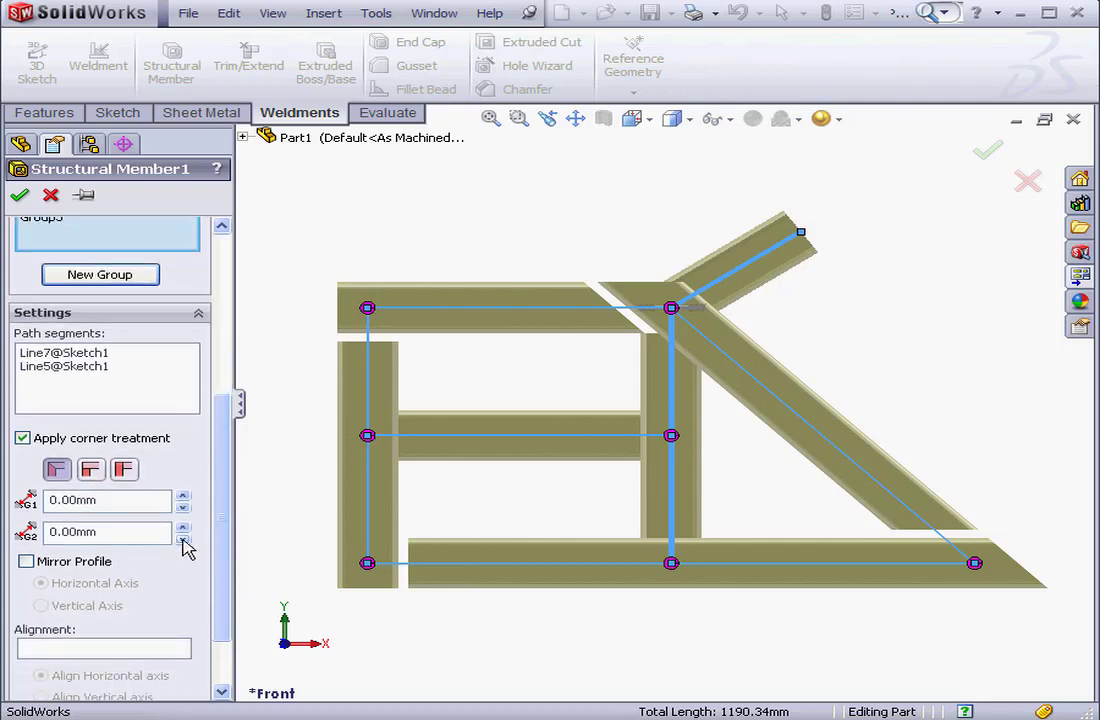
pyautogui.click(182, 527)
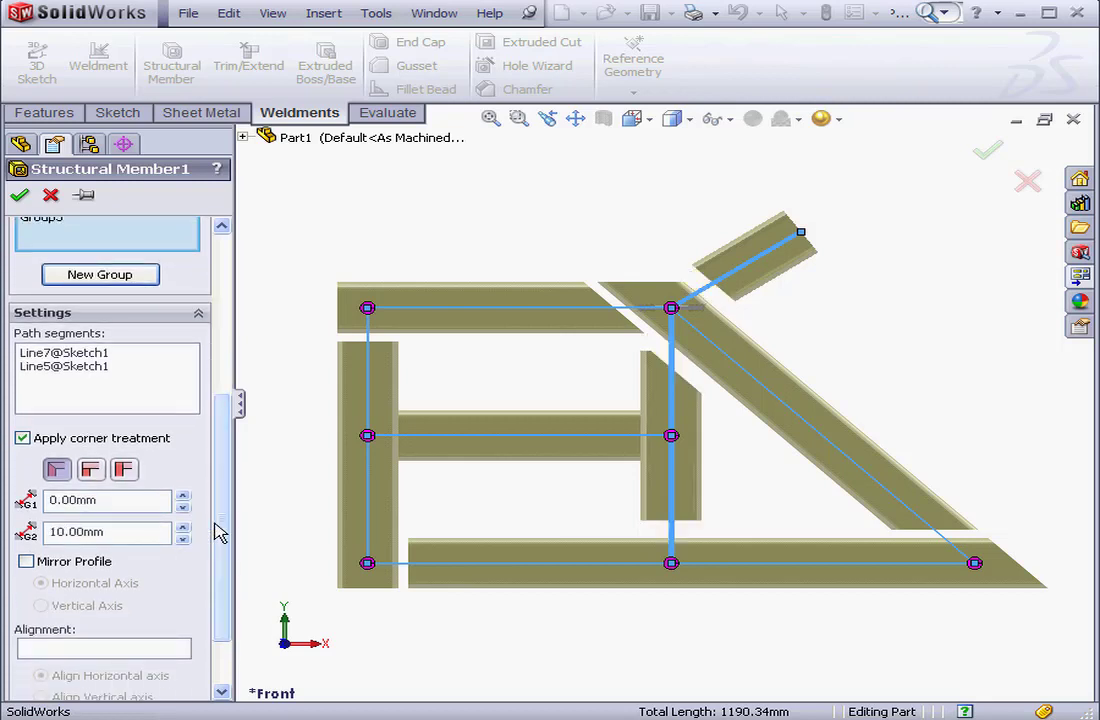
pyautogui.scroll(2, 222, 513)
# Give Group3, the middle crossbar, a 5.00mm gap and apply Structural Member1
pyautogui.click(50, 274)
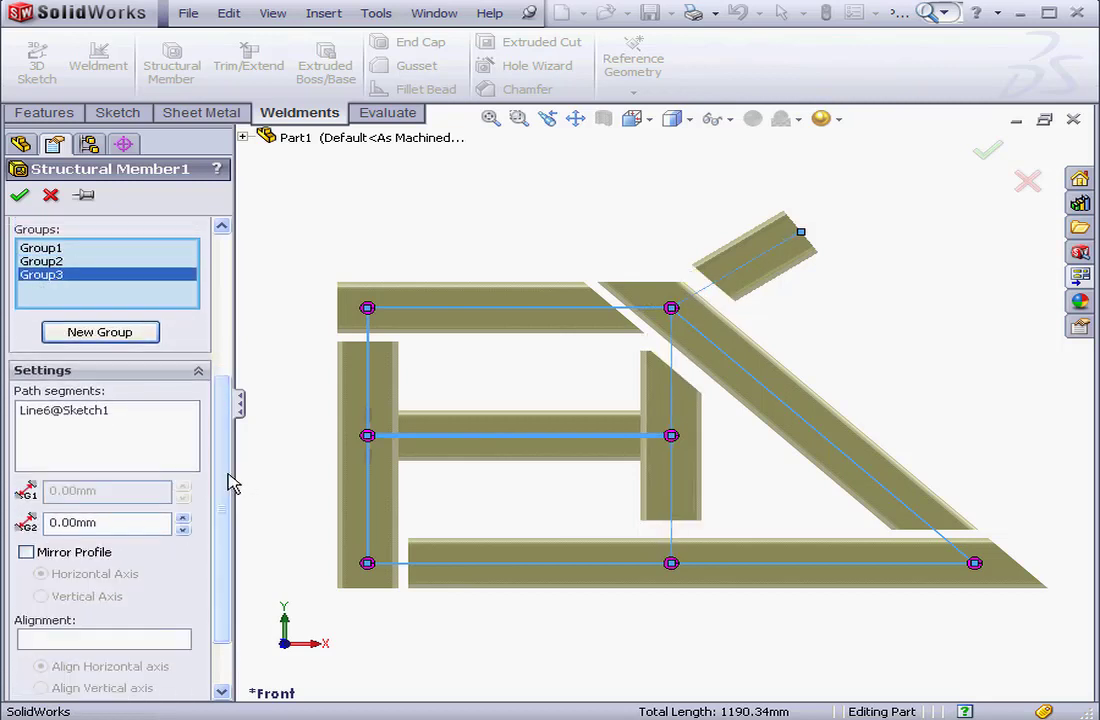
pyautogui.scroll(-1, 230, 479)
pyautogui.moveTo(100, 483); pyautogui.dragTo(12, 483)
pyautogui.write('5')
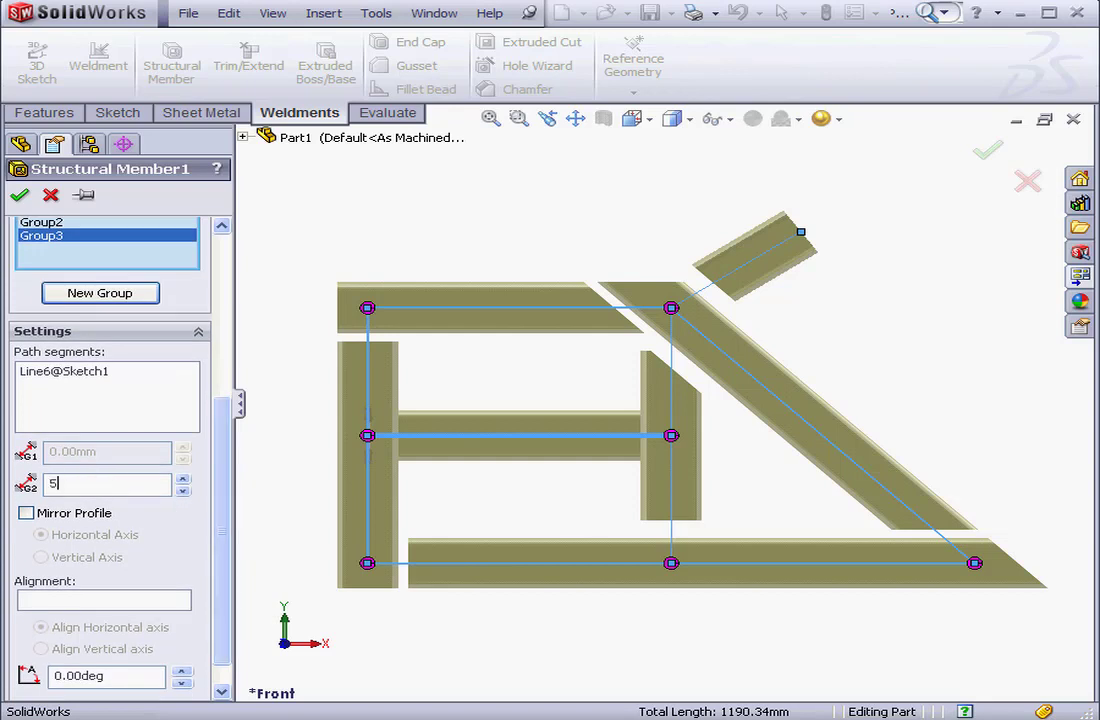
pyautogui.press('Return')
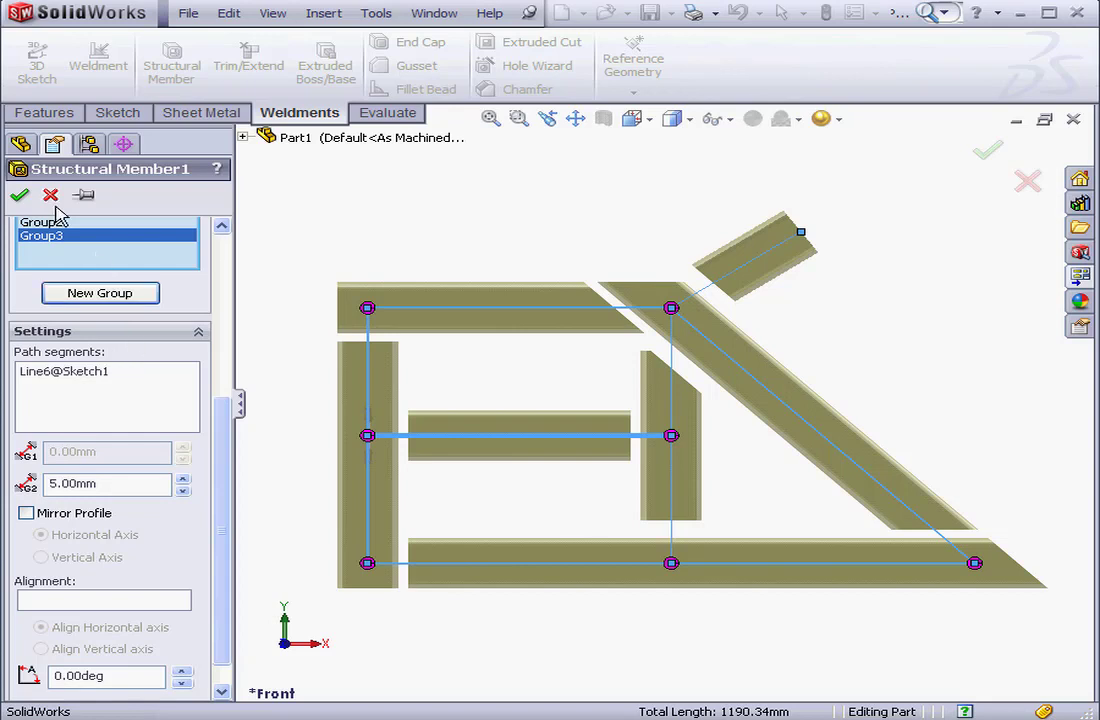
pyautogui.click(21, 197)
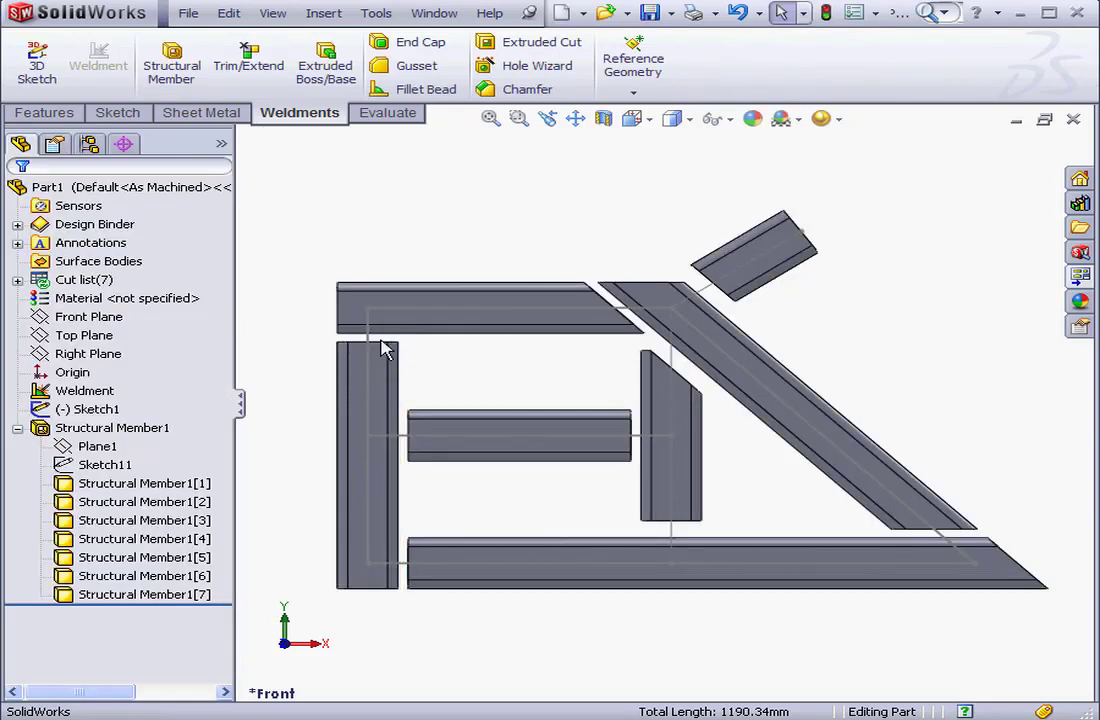
# Expand Cut list(7) under Weldment to reveal bodies Structural Member1[1] through [7]
pyautogui.click(88, 394)
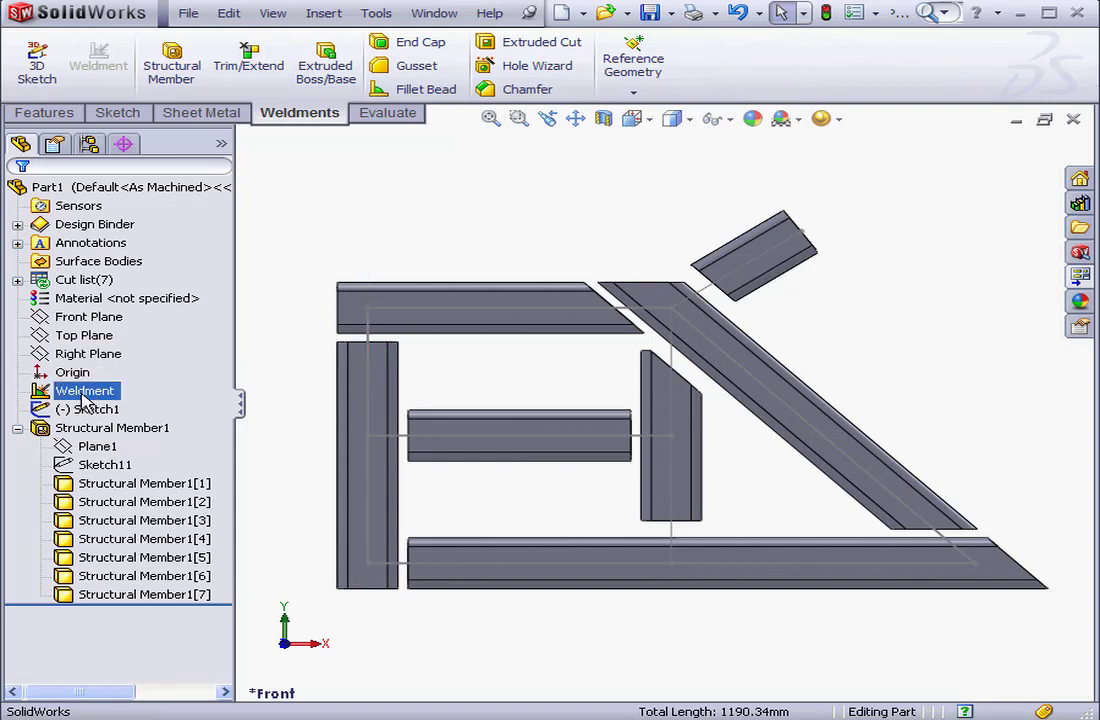
pyautogui.click(88, 281)
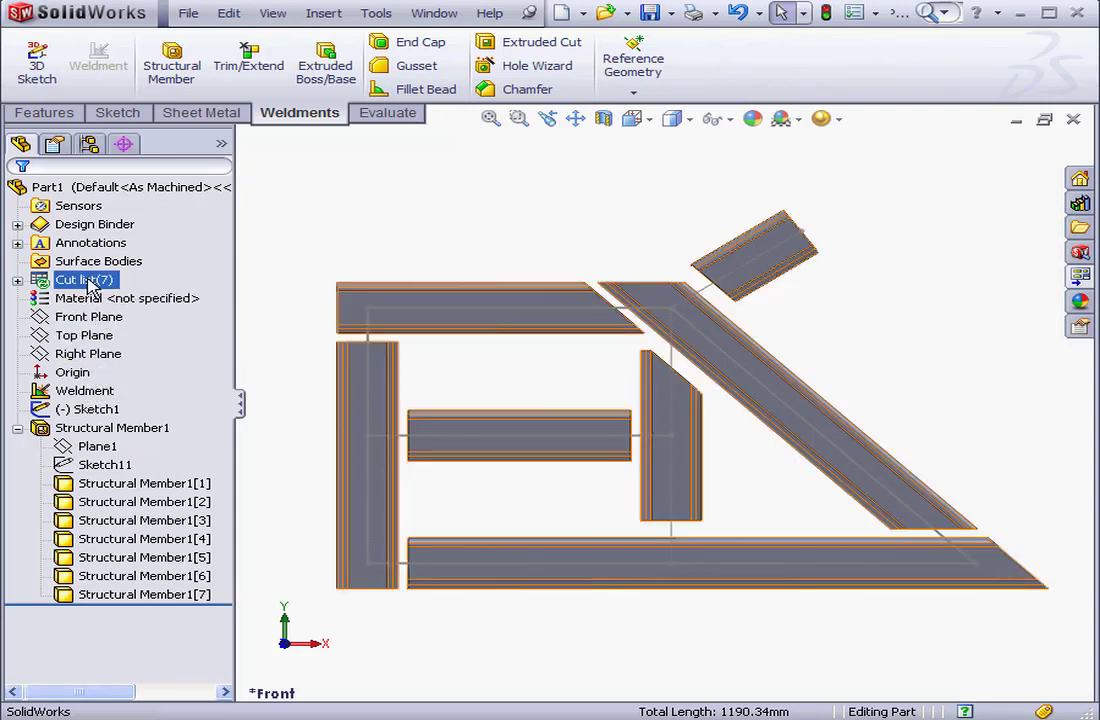
pyautogui.click(118, 396)
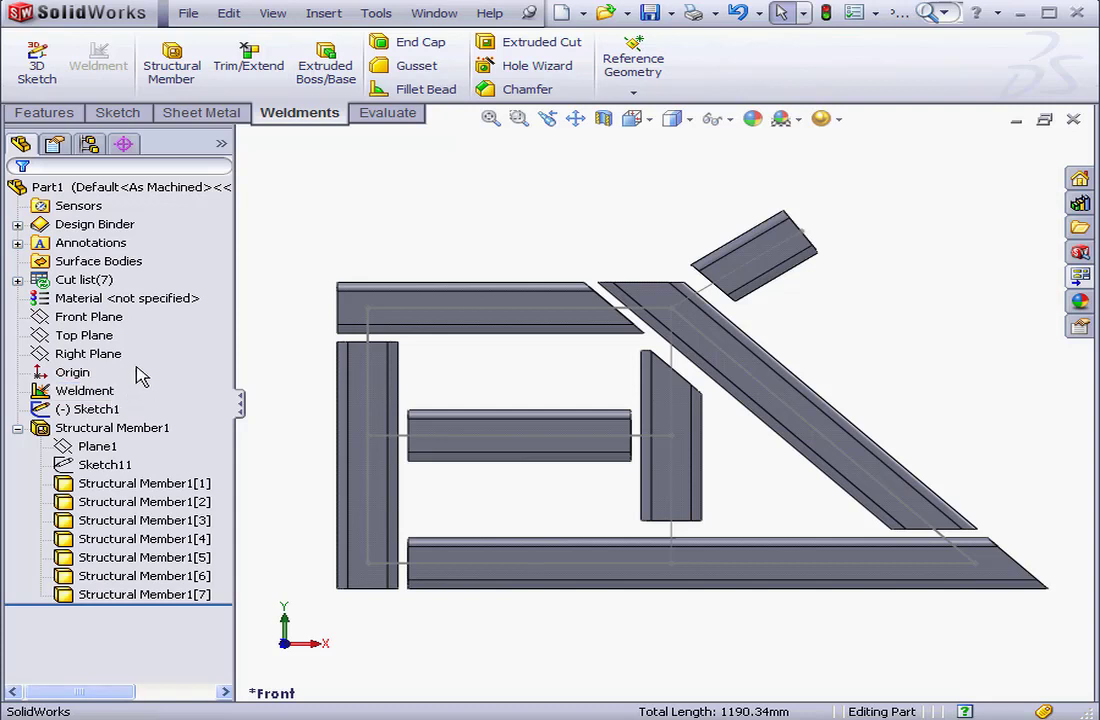
pyautogui.click(17, 281)
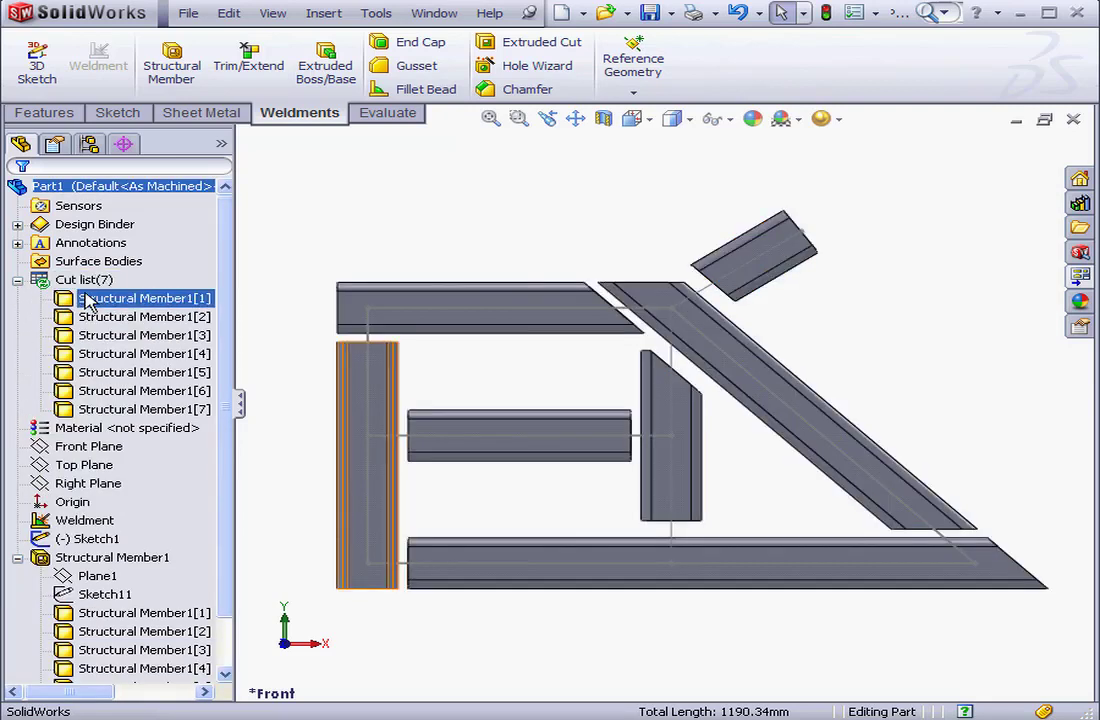
pyautogui.click(43, 282)
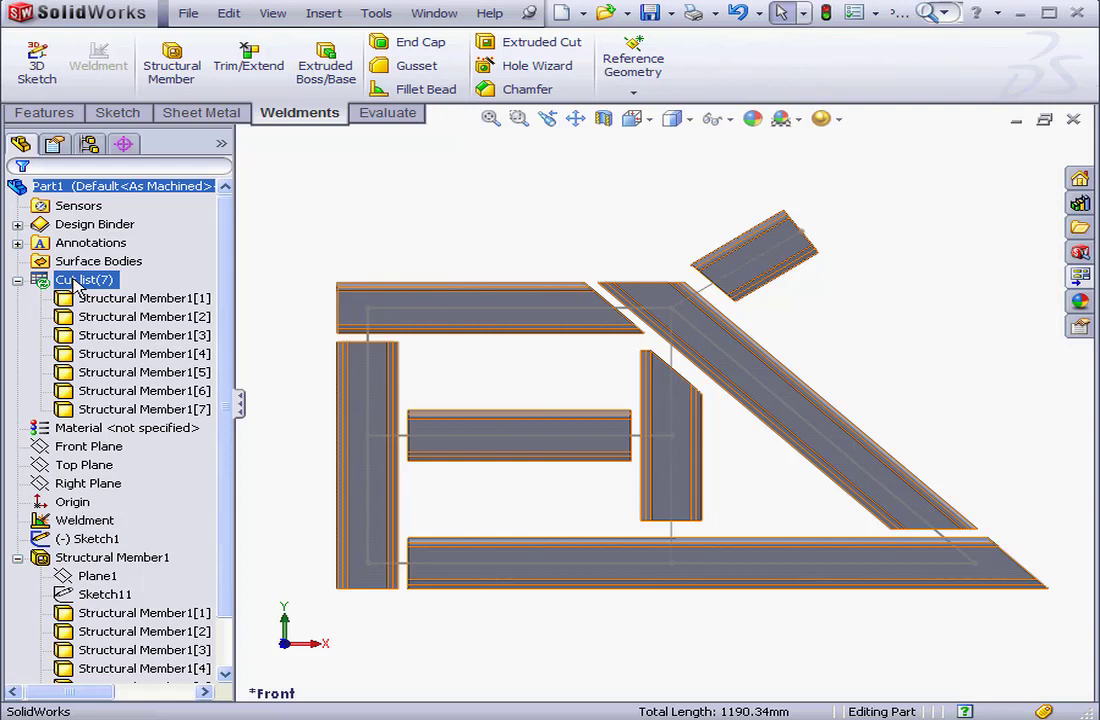
# Update Cut list(7) into seven items, check Cut-List-Item2's body, then collapse the list
pyautogui.rightClick(77, 288)
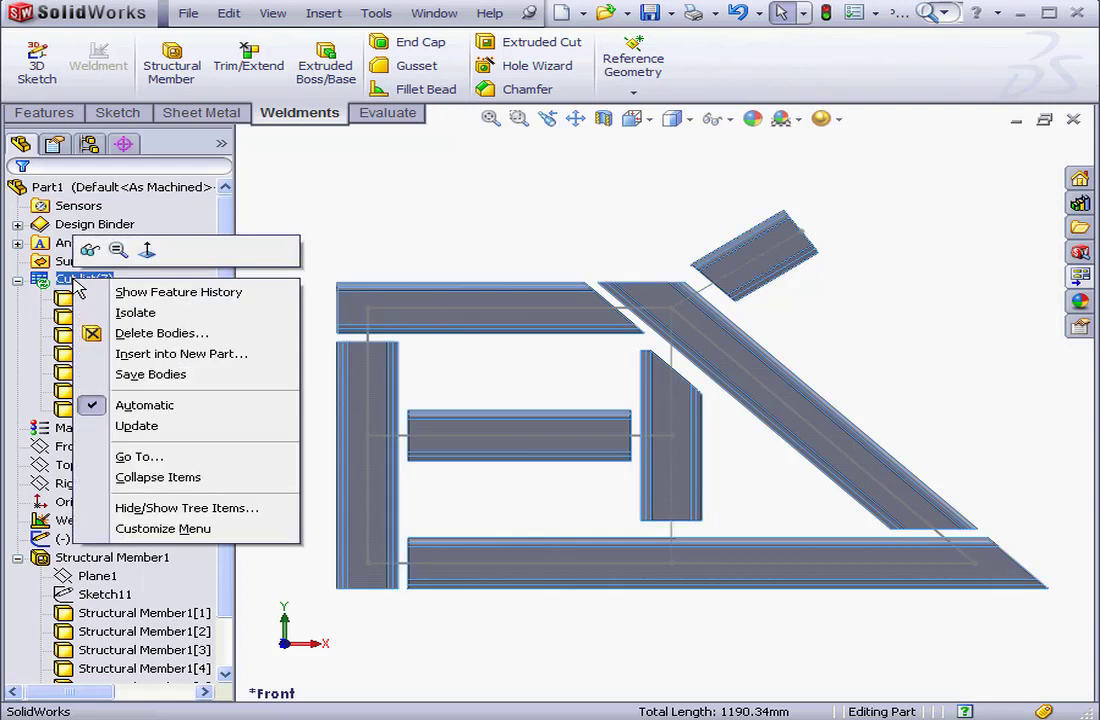
pyautogui.click(140, 426)
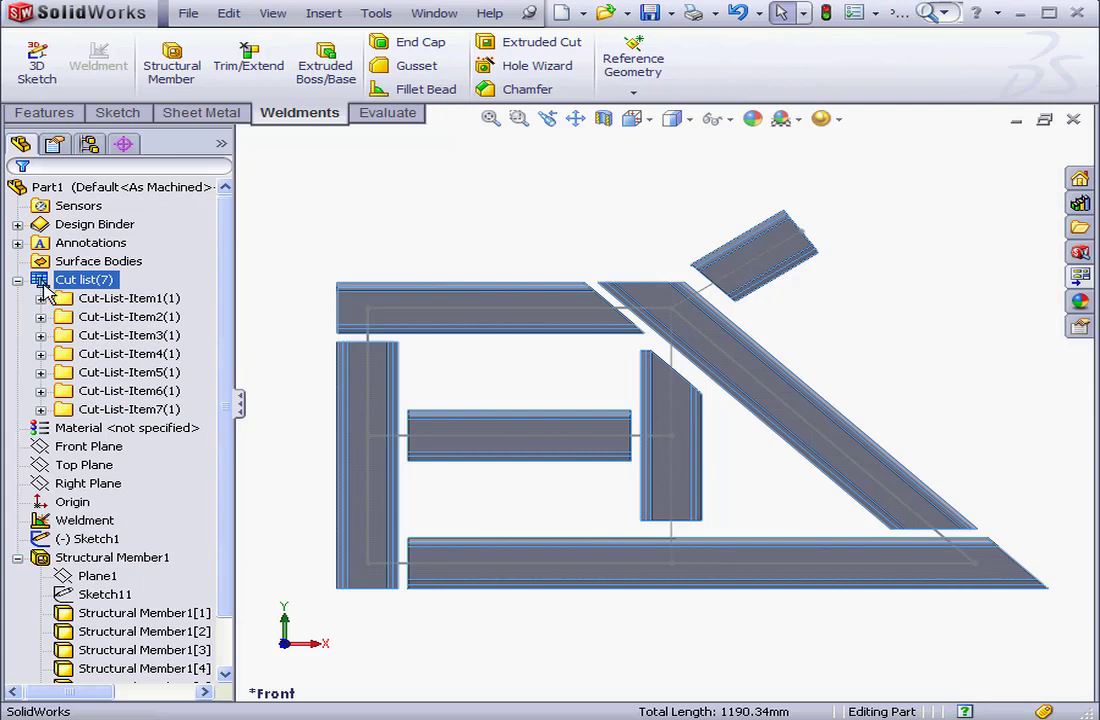
pyautogui.click(41, 317)
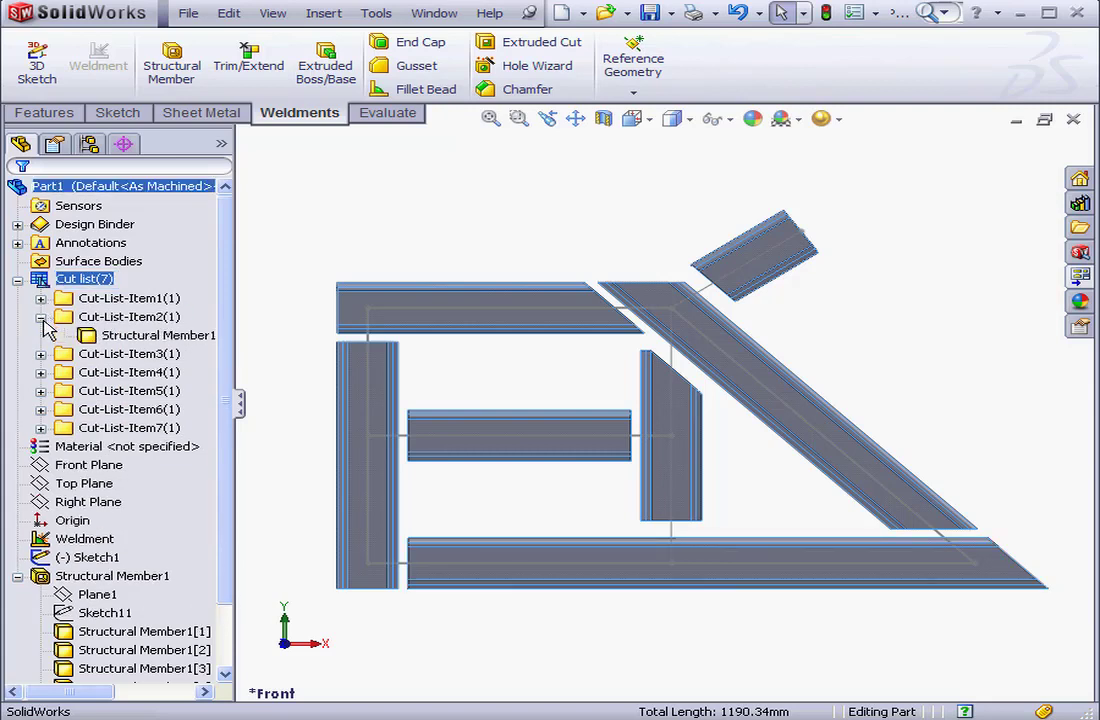
pyautogui.click(86, 338)
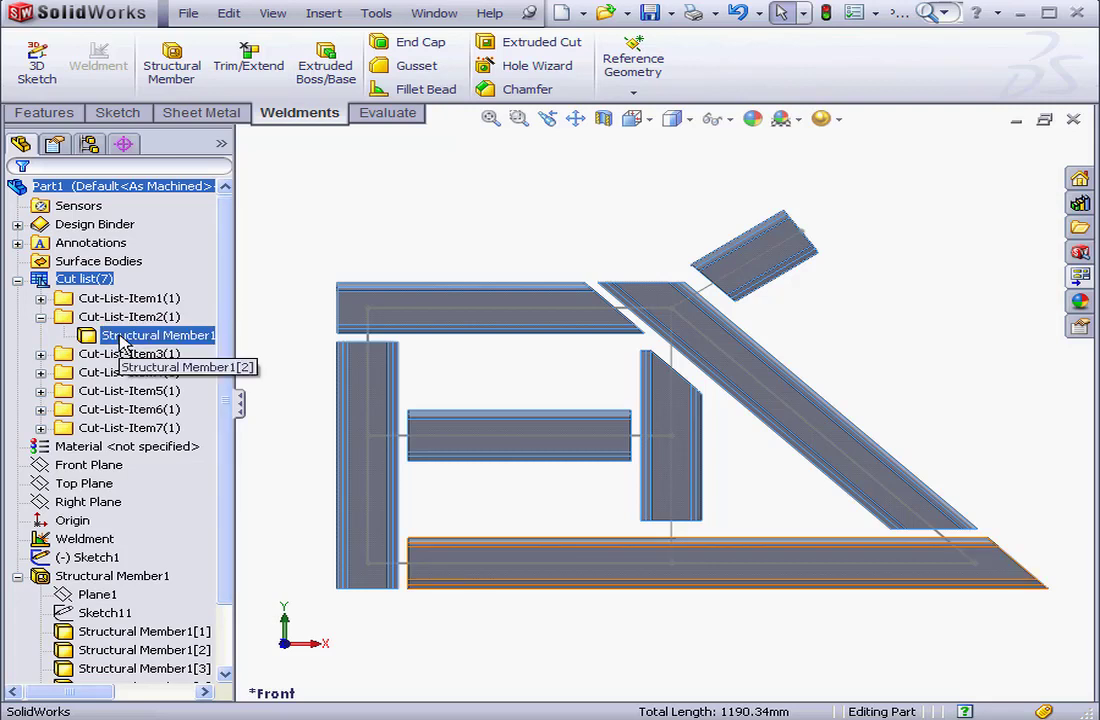
pyautogui.click(18, 281)
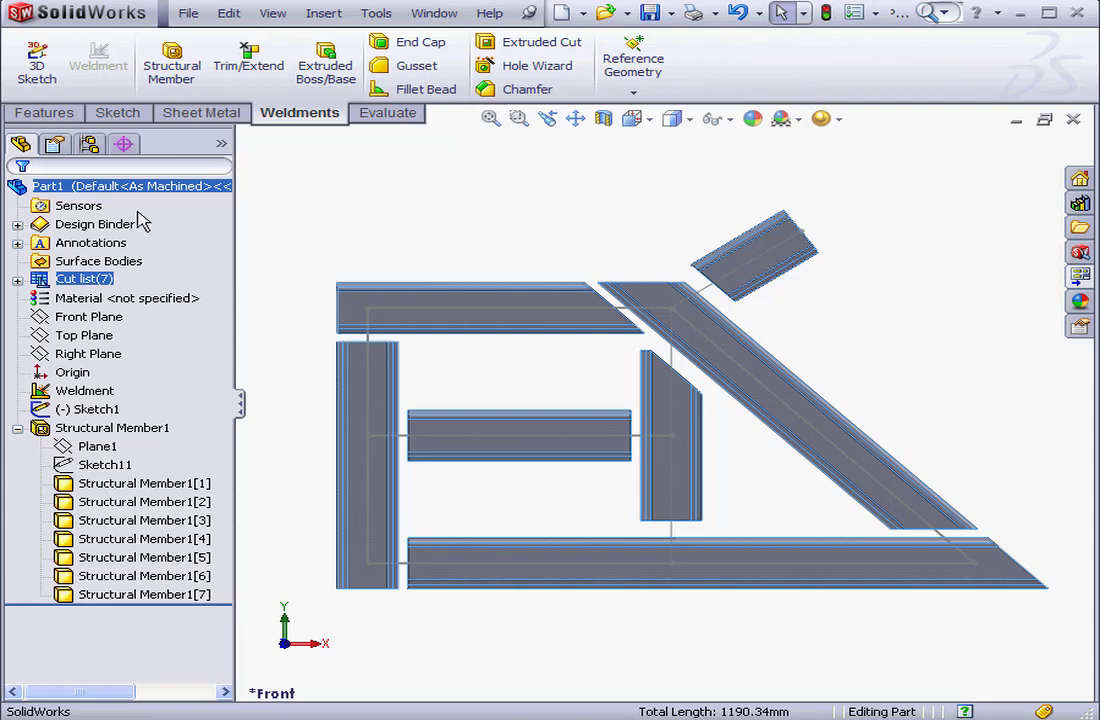
# In ConfigurationManager, expand and activate Default<As Machined>, showing its Default<As Welded> child
pyautogui.click(89, 143)
pyautogui.click(39, 207)
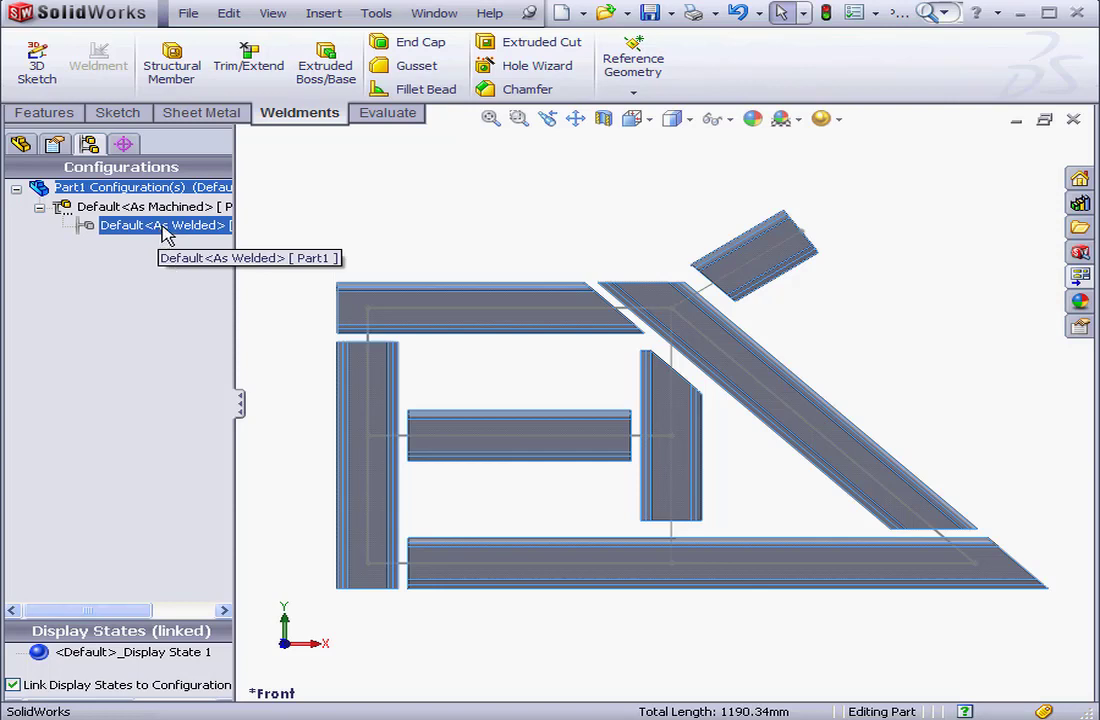
pyautogui.doubleClick(183, 212)
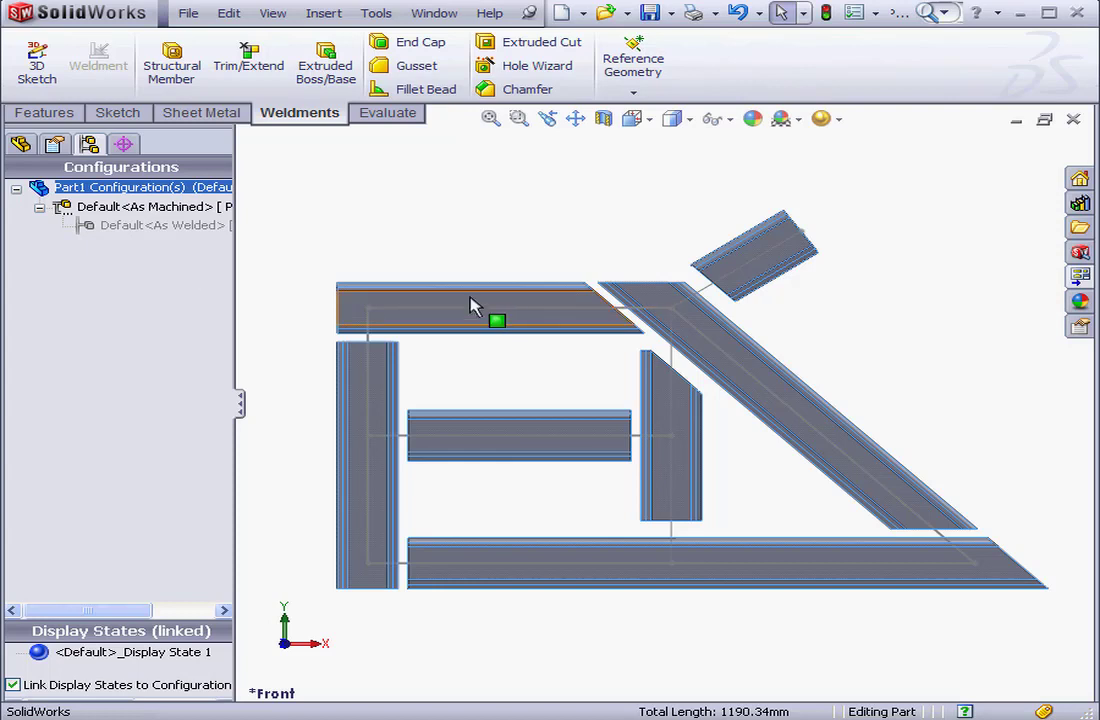
pyautogui.click(177, 228)
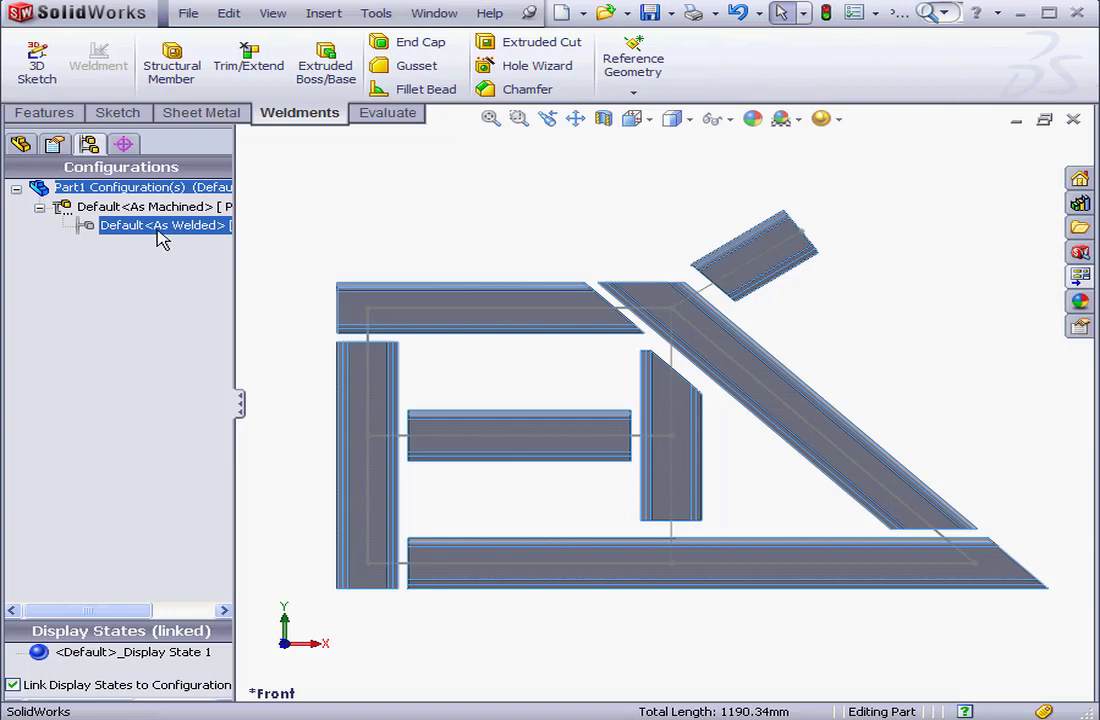
pyautogui.click(165, 250)
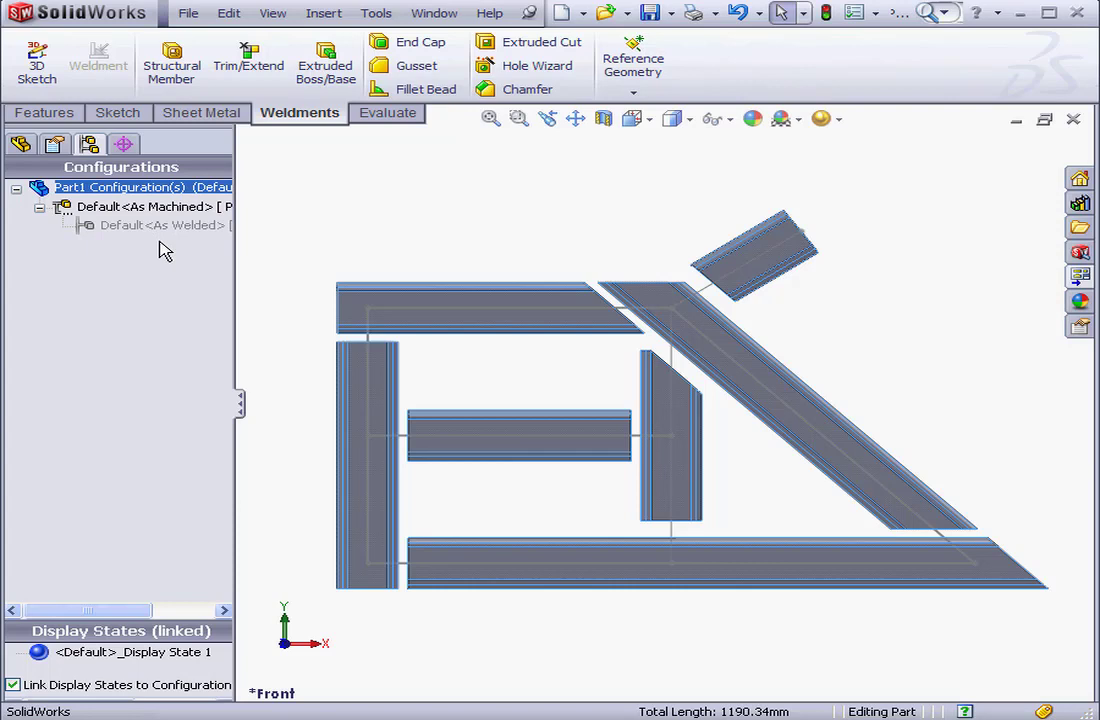